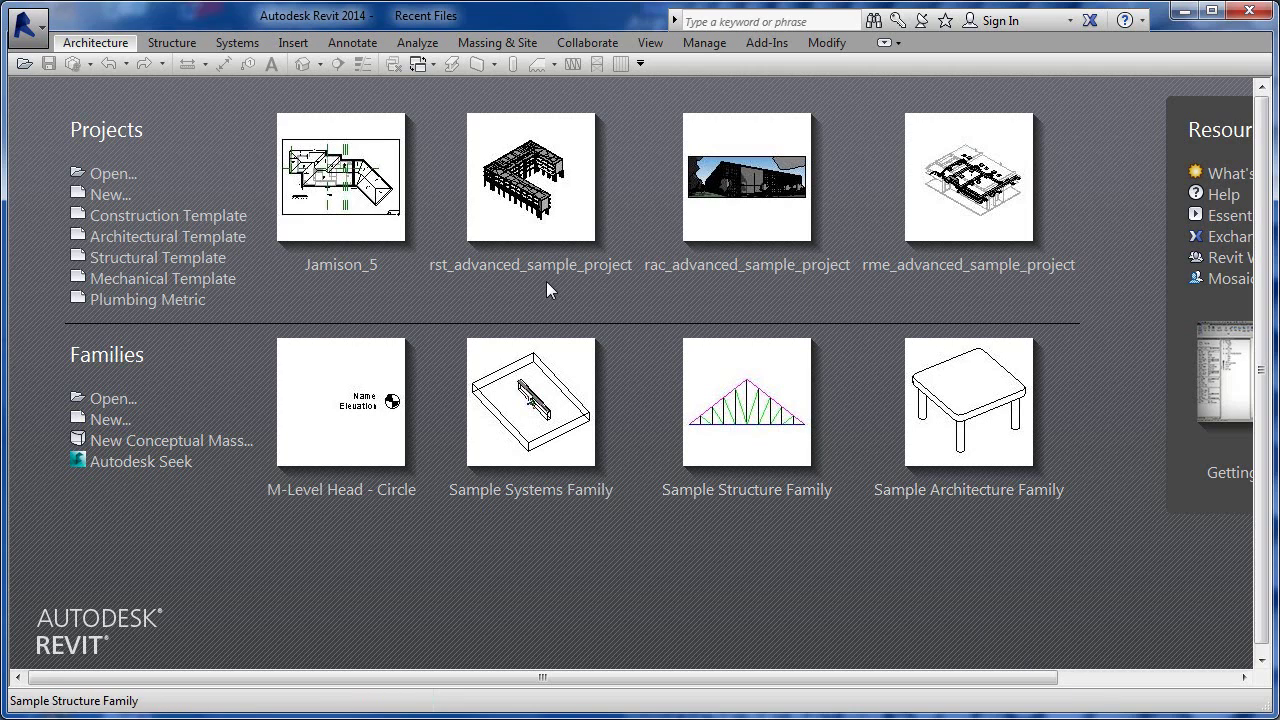
Step: Open the structural sample project rst_advanced_sample_project.rvt from the Revit sample files
click(35, 35)
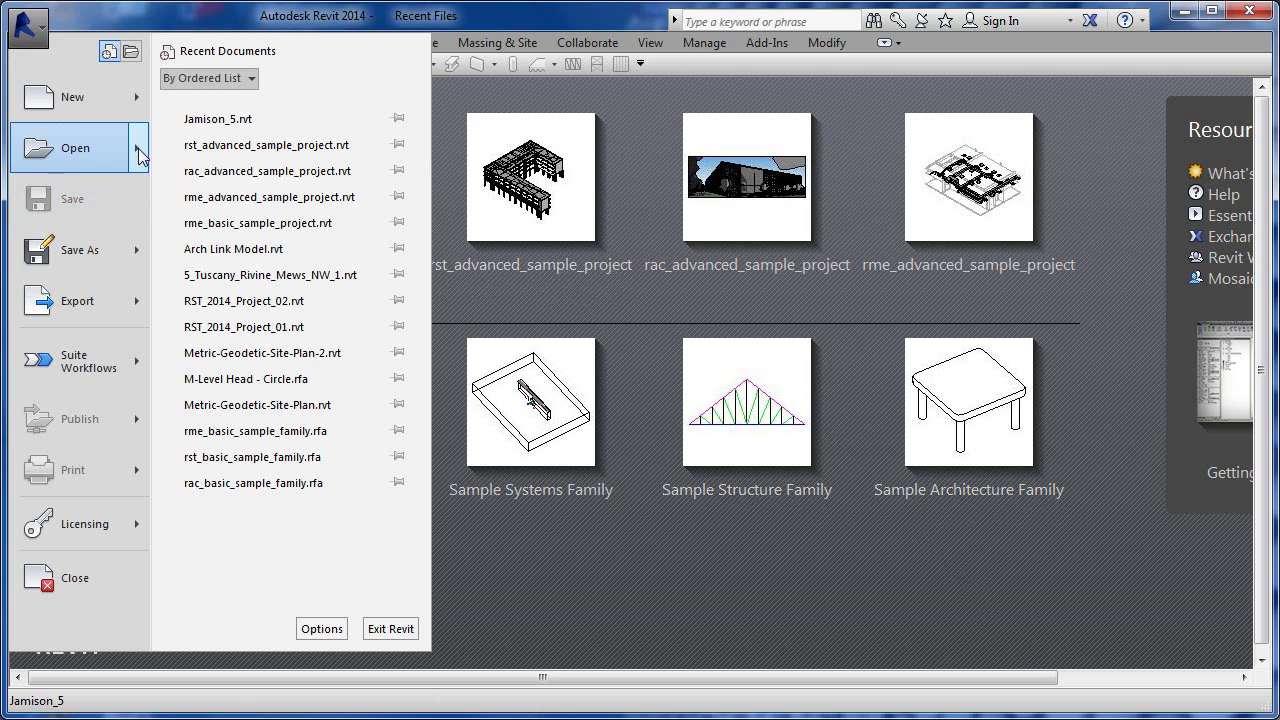
mouse_move(138, 148)
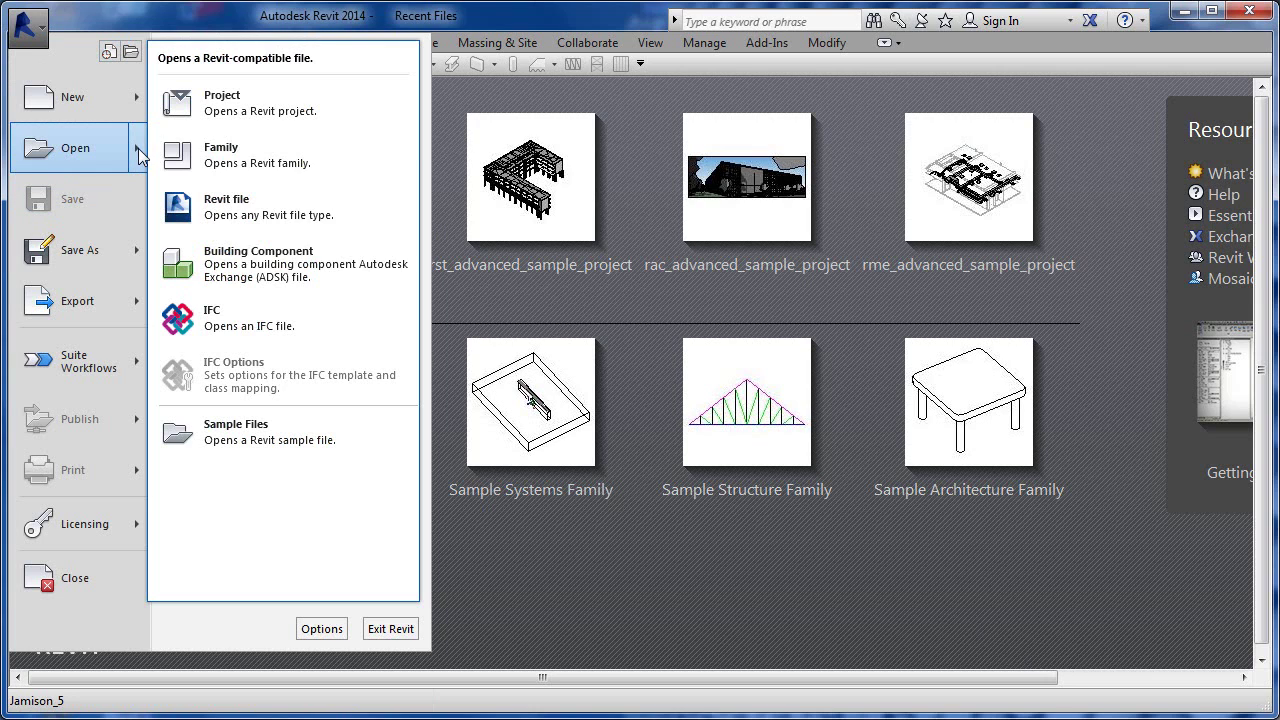
click(279, 425)
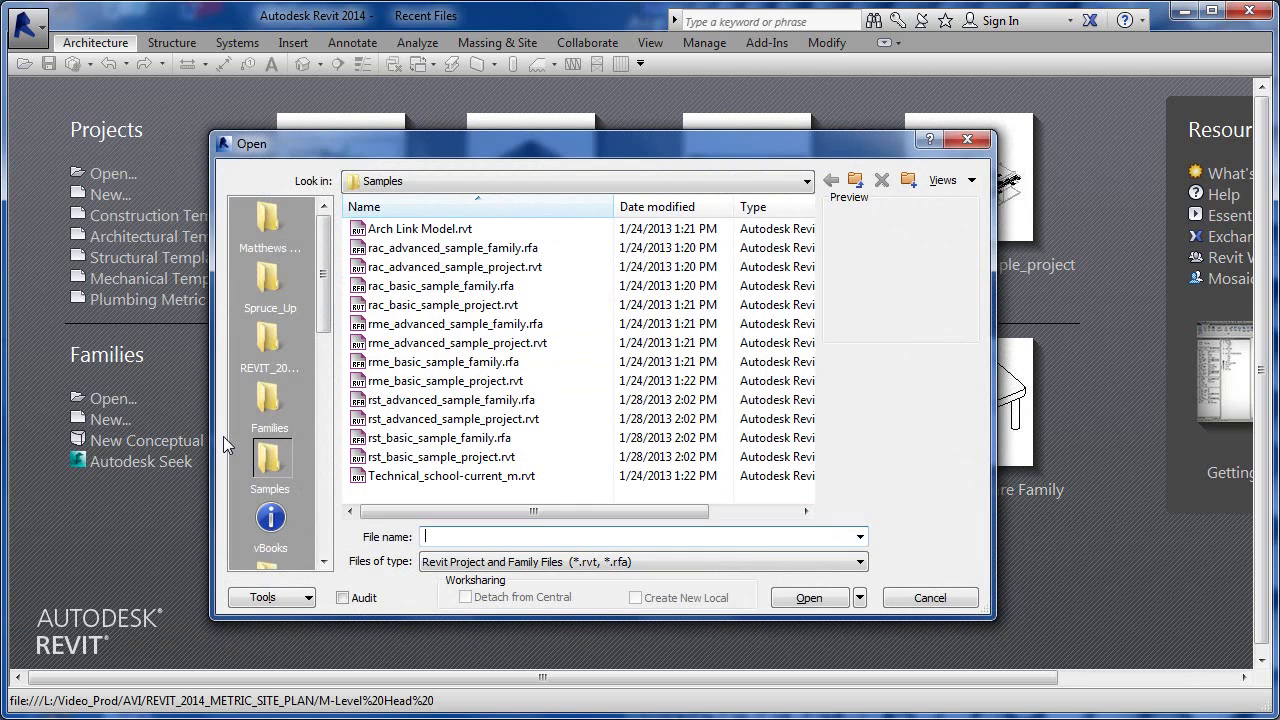
click(400, 400)
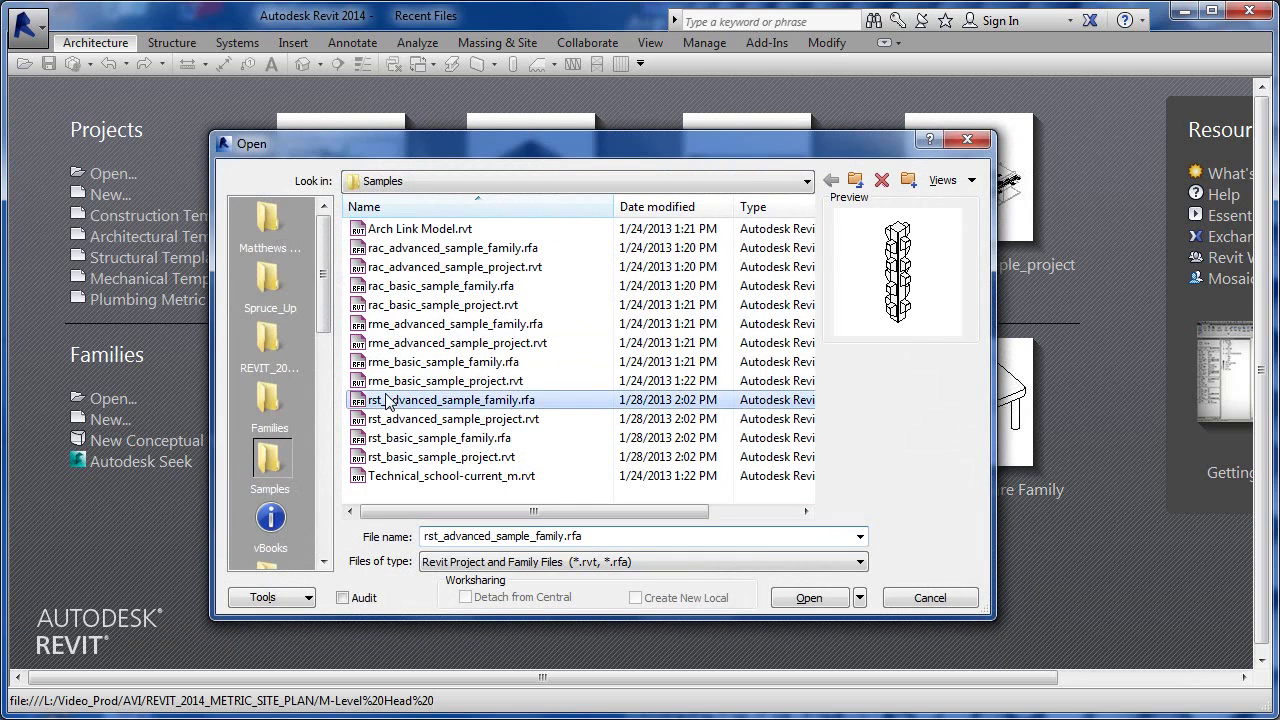
click(452, 421)
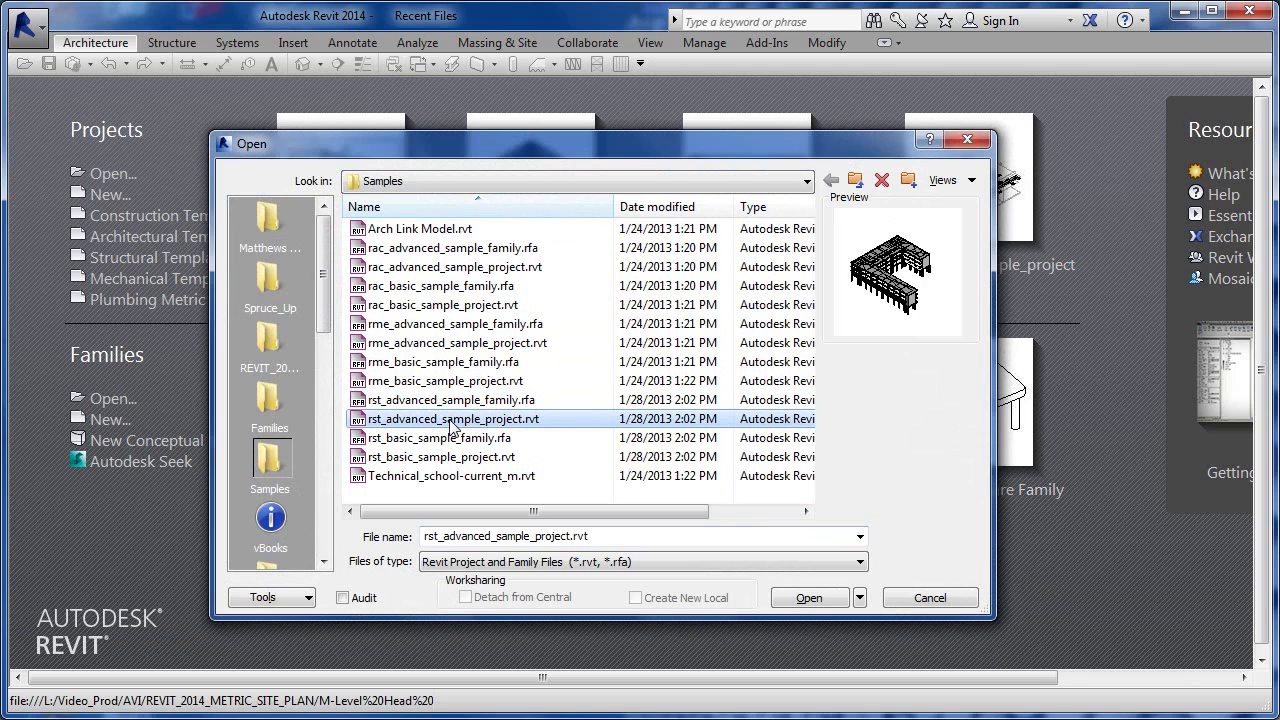
click(808, 597)
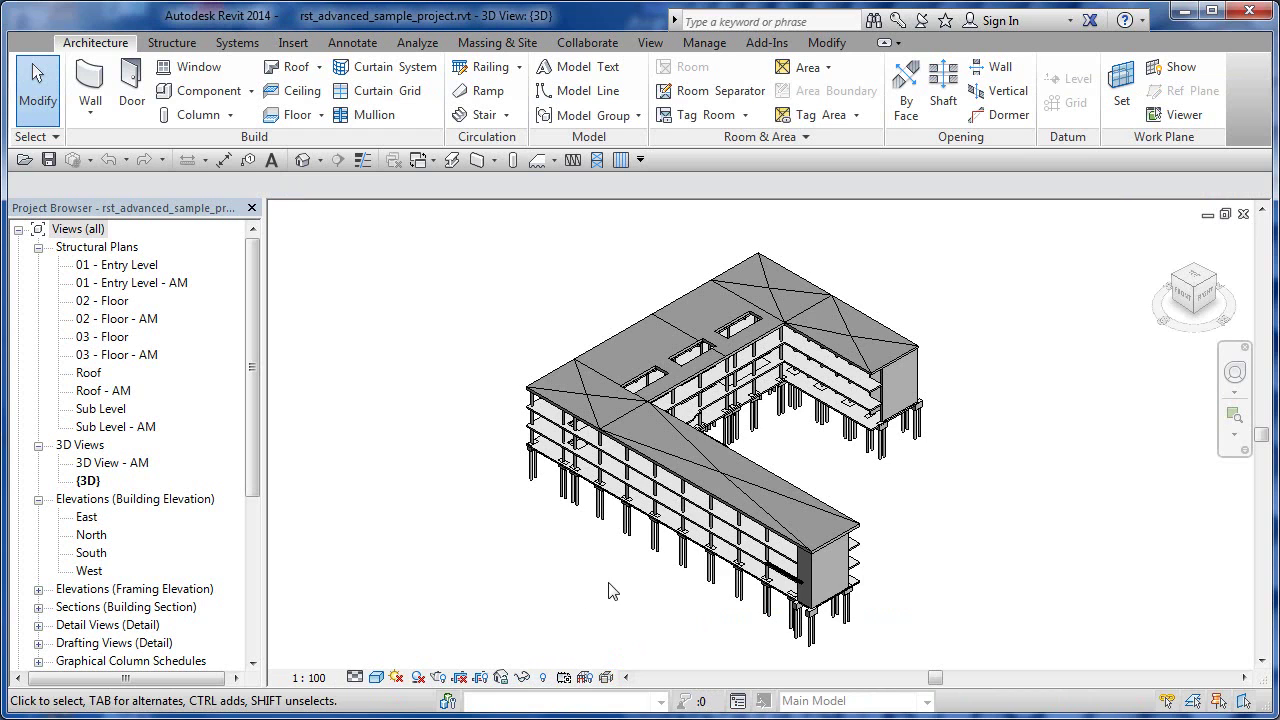
Step: Select a two-pile pile cap beneath the long facade, display the Properties palette to view its instance properties, and clear the selection
middle_drag(640, 555, 613, 577)
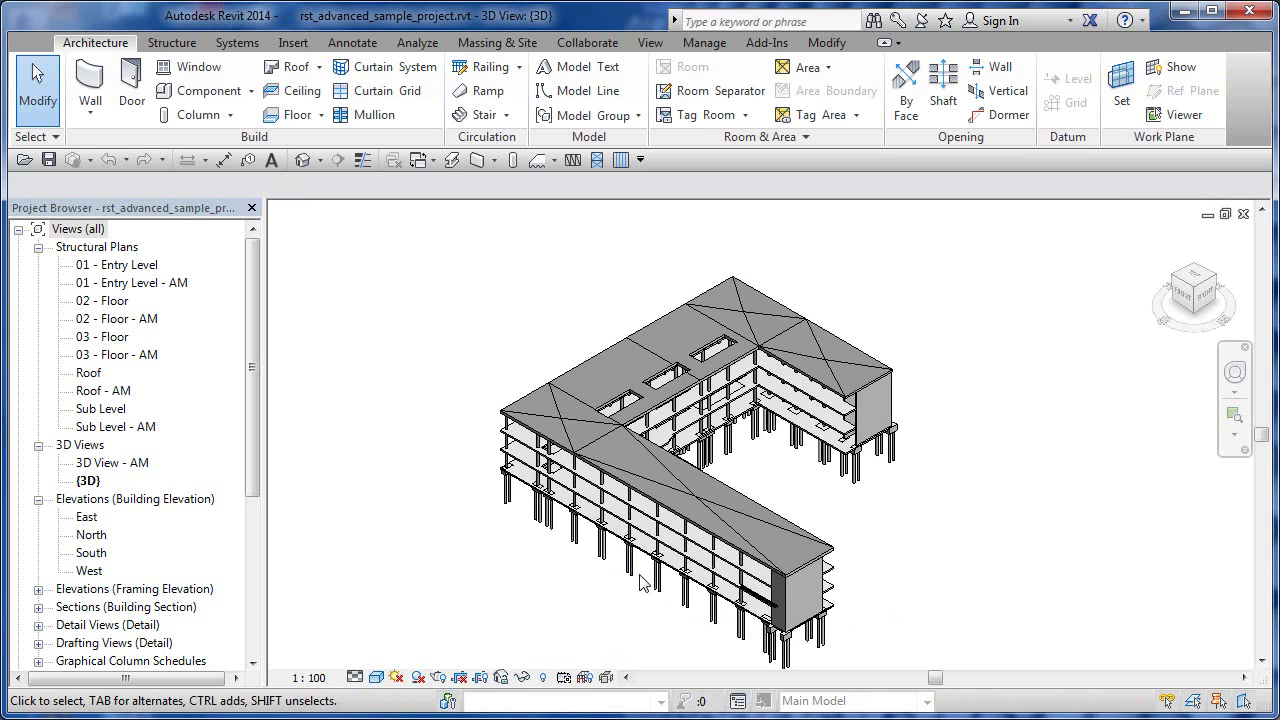
scroll(641, 577, up, 3)
scroll(643, 585, up, 5)
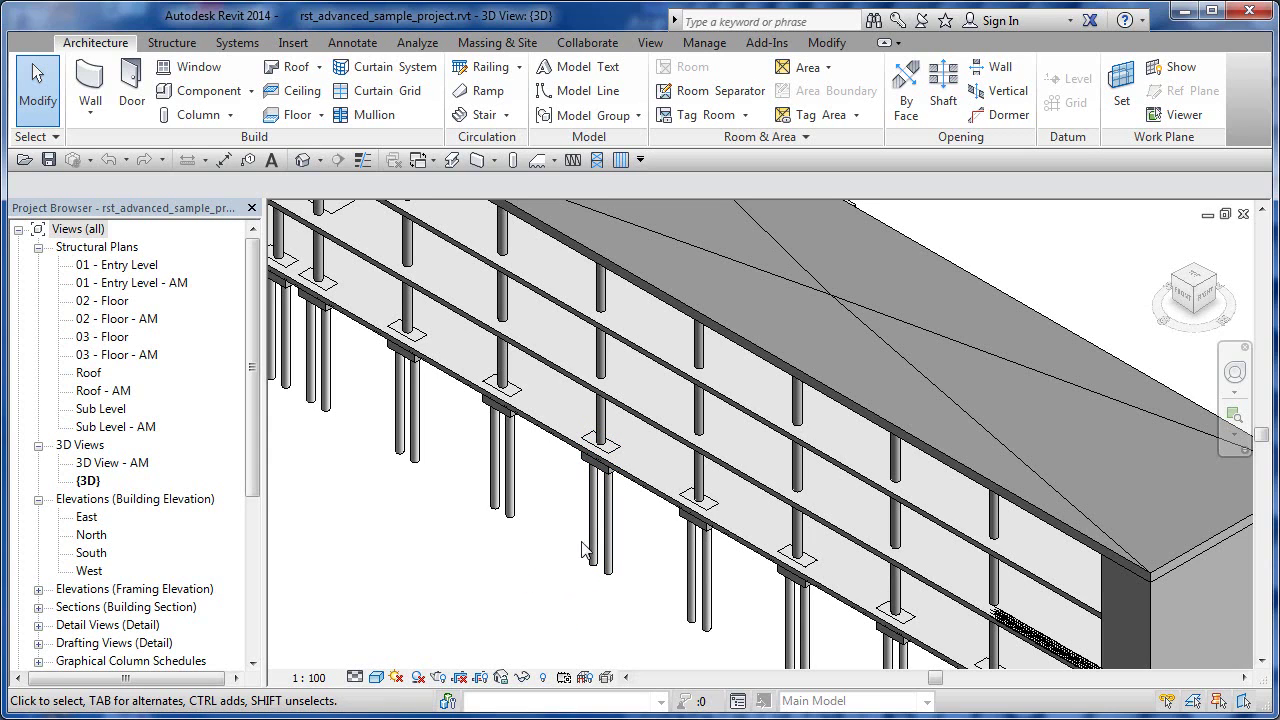
click(586, 550)
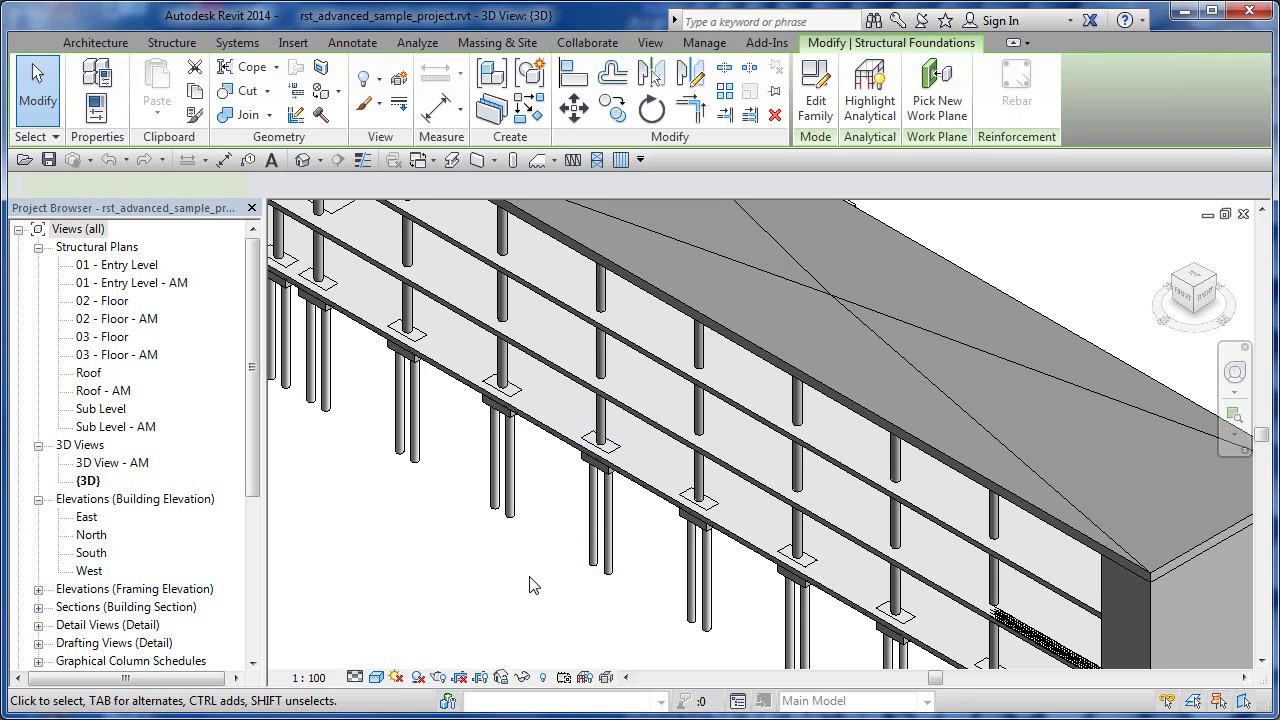
click(104, 112)
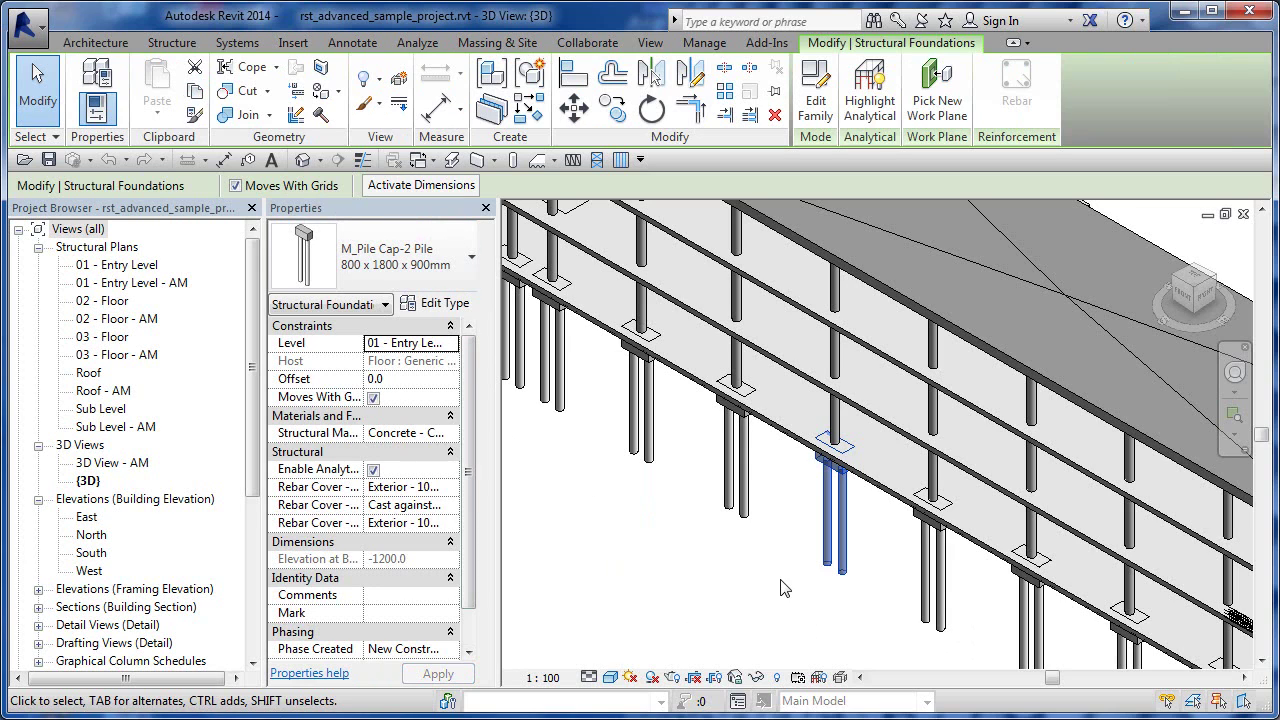
click(726, 583)
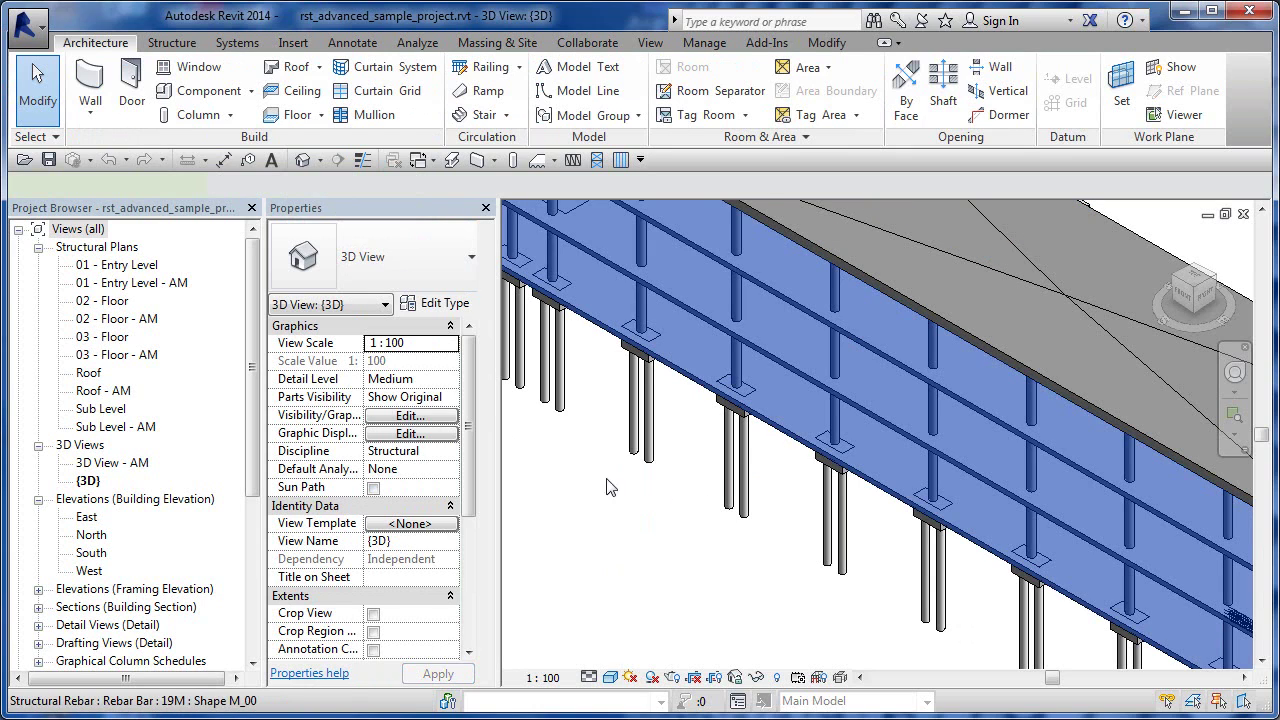
Step: Inspect the instance and type properties of the entry-level Generic 300mm floor slab, leaving them unedited
click(611, 487)
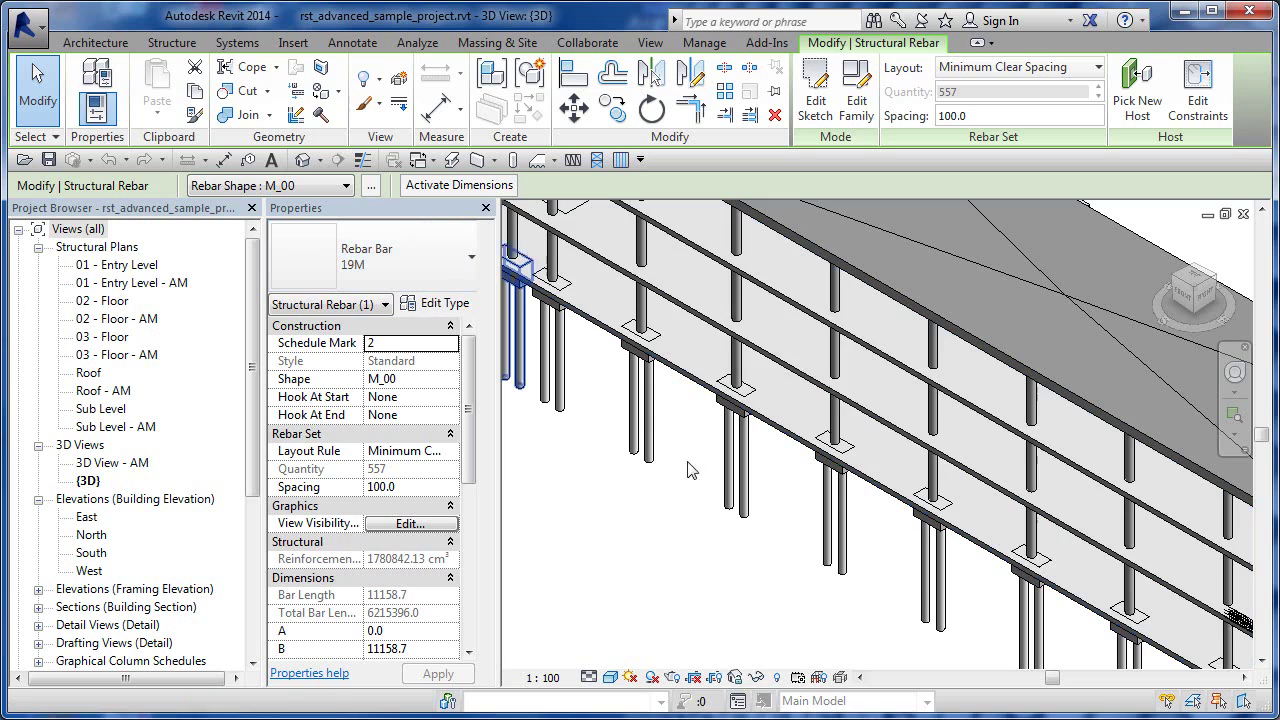
click(772, 463)
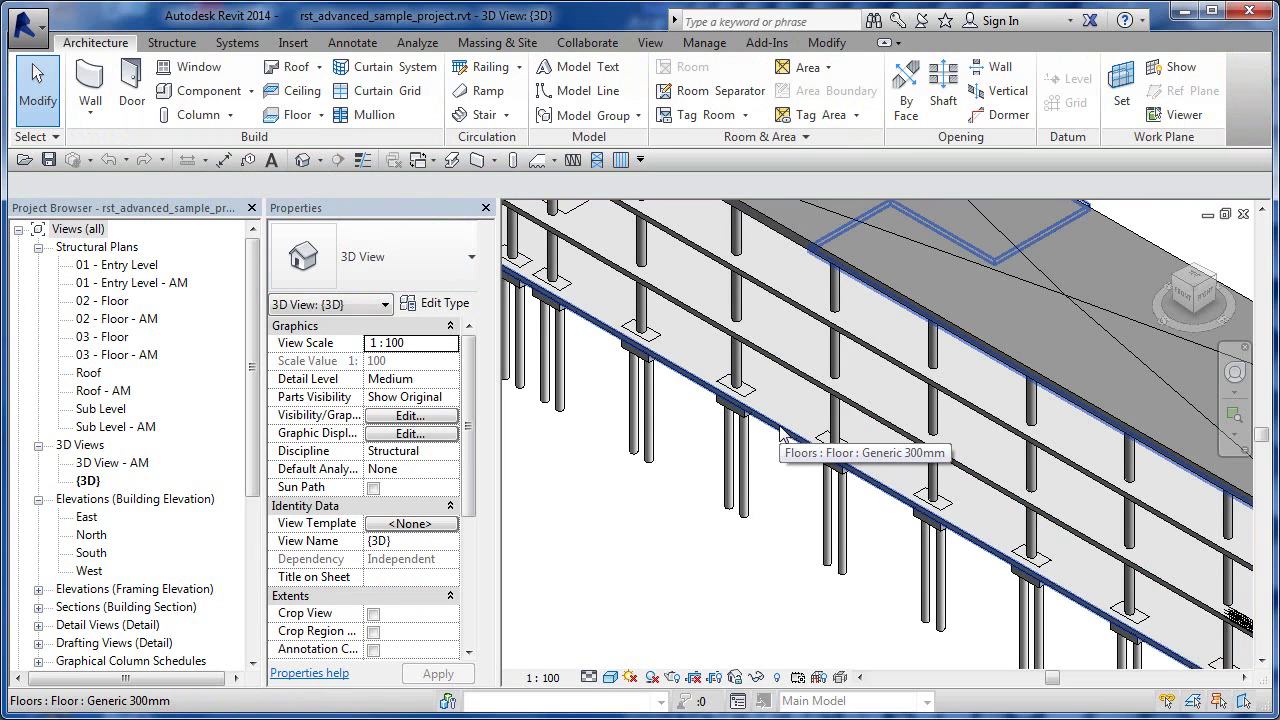
click(782, 432)
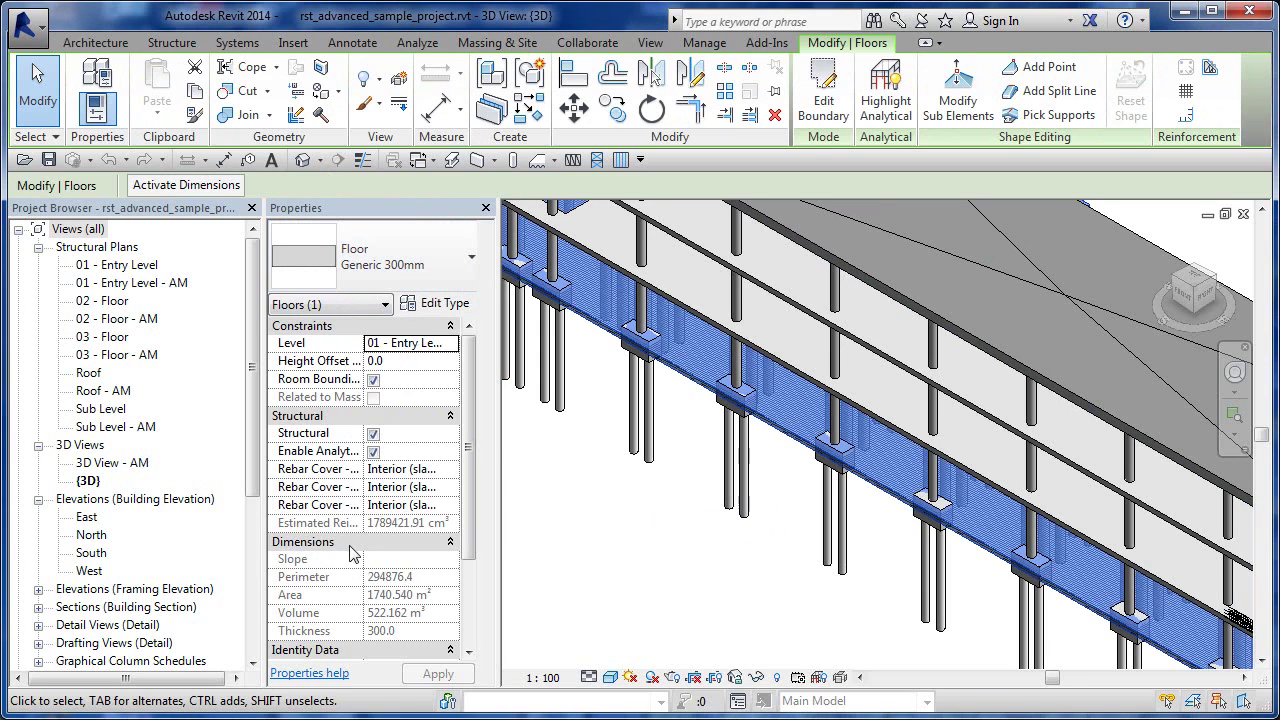
click(458, 306)
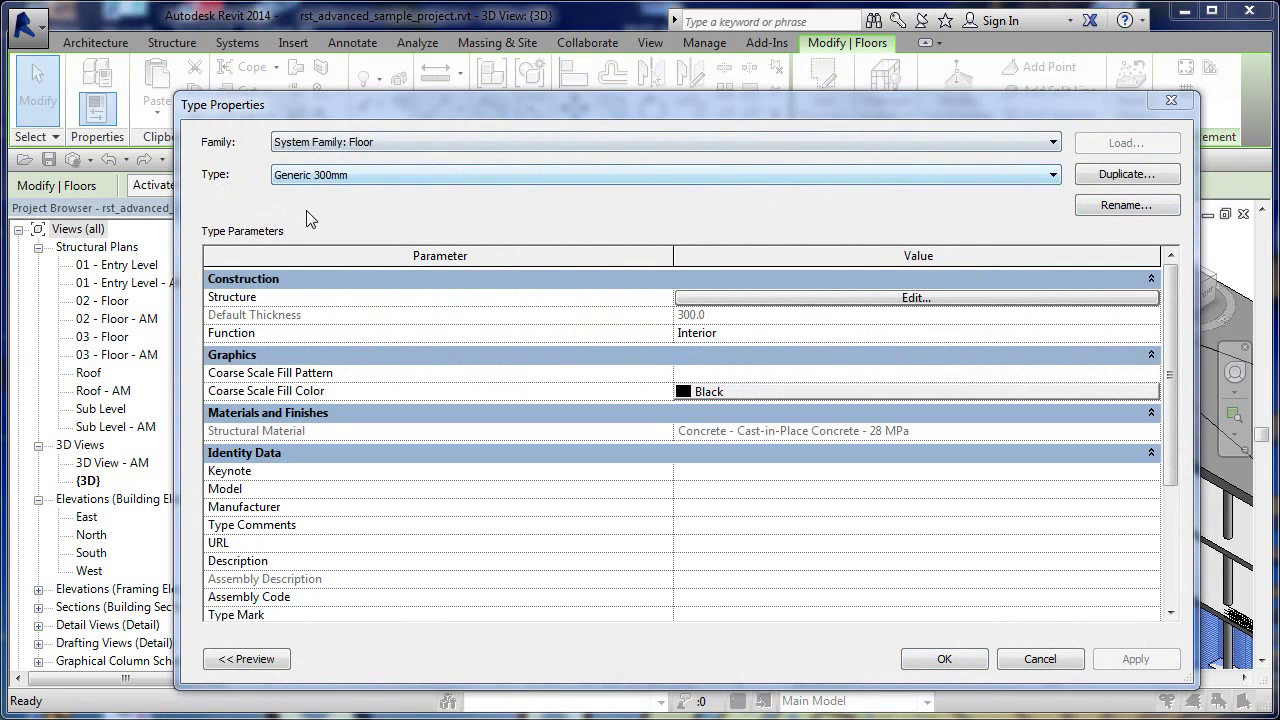
drag(250, 104, 189, 109)
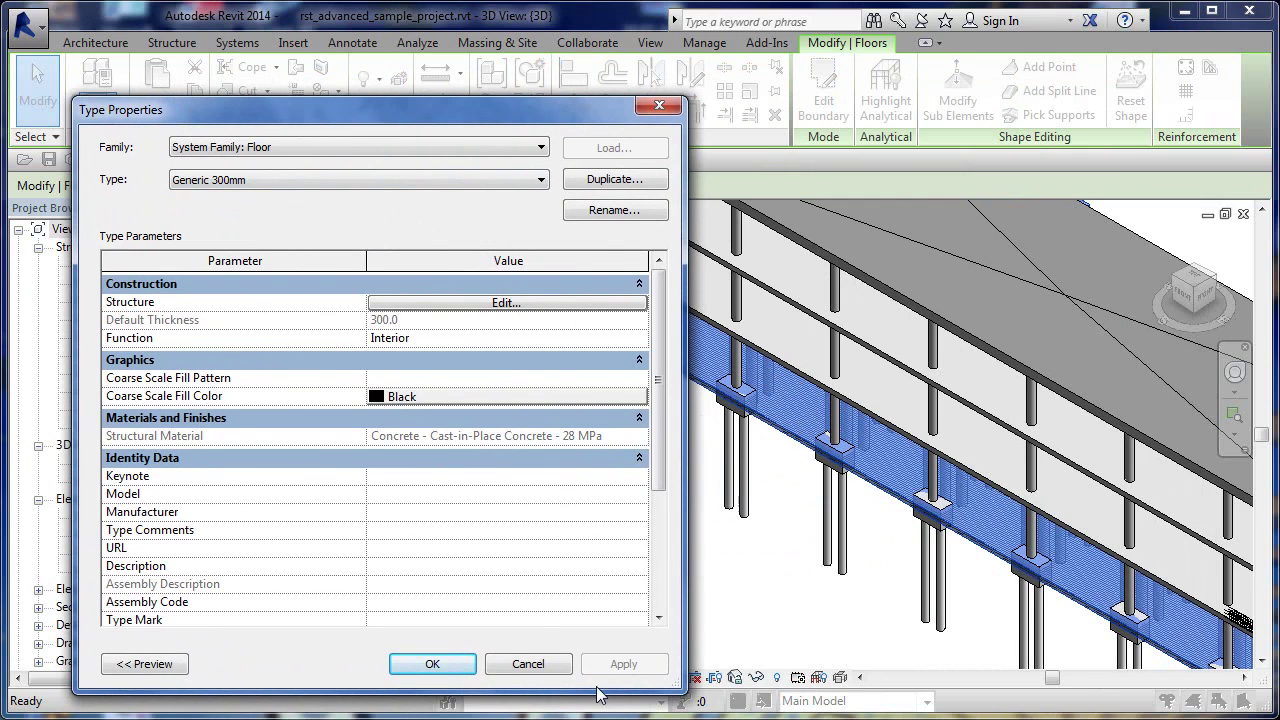
click(528, 664)
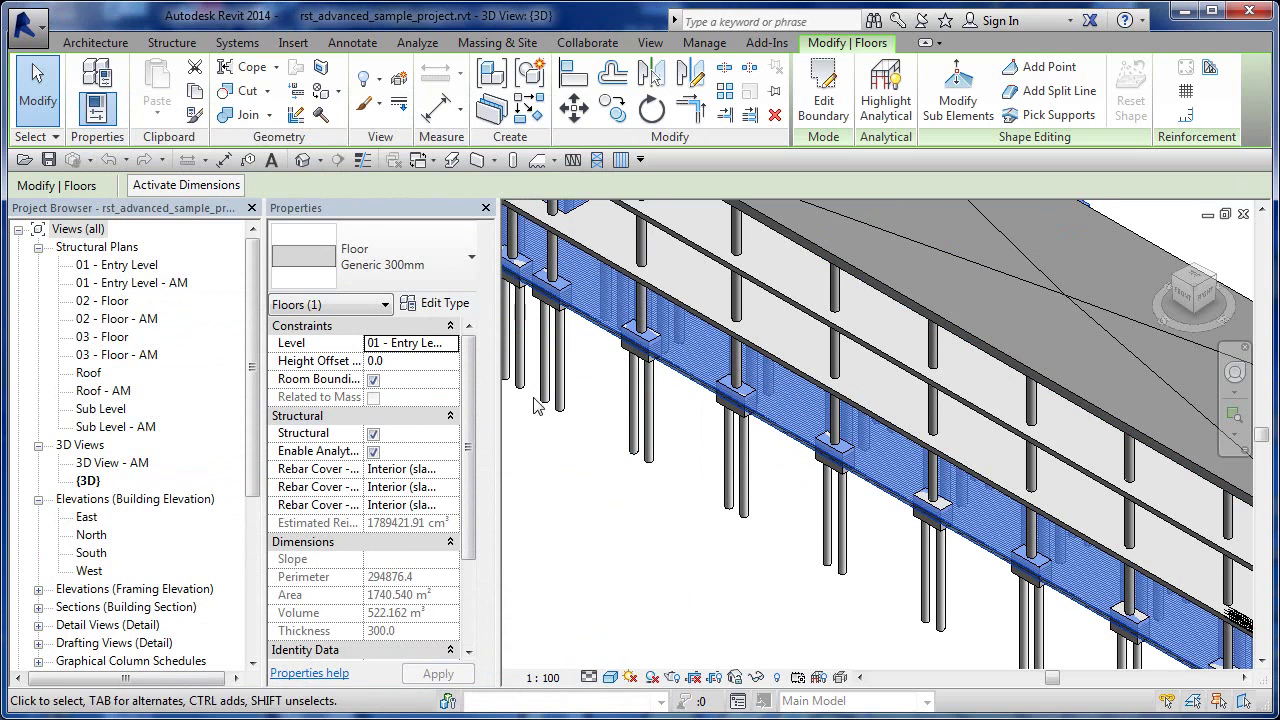
click(586, 463)
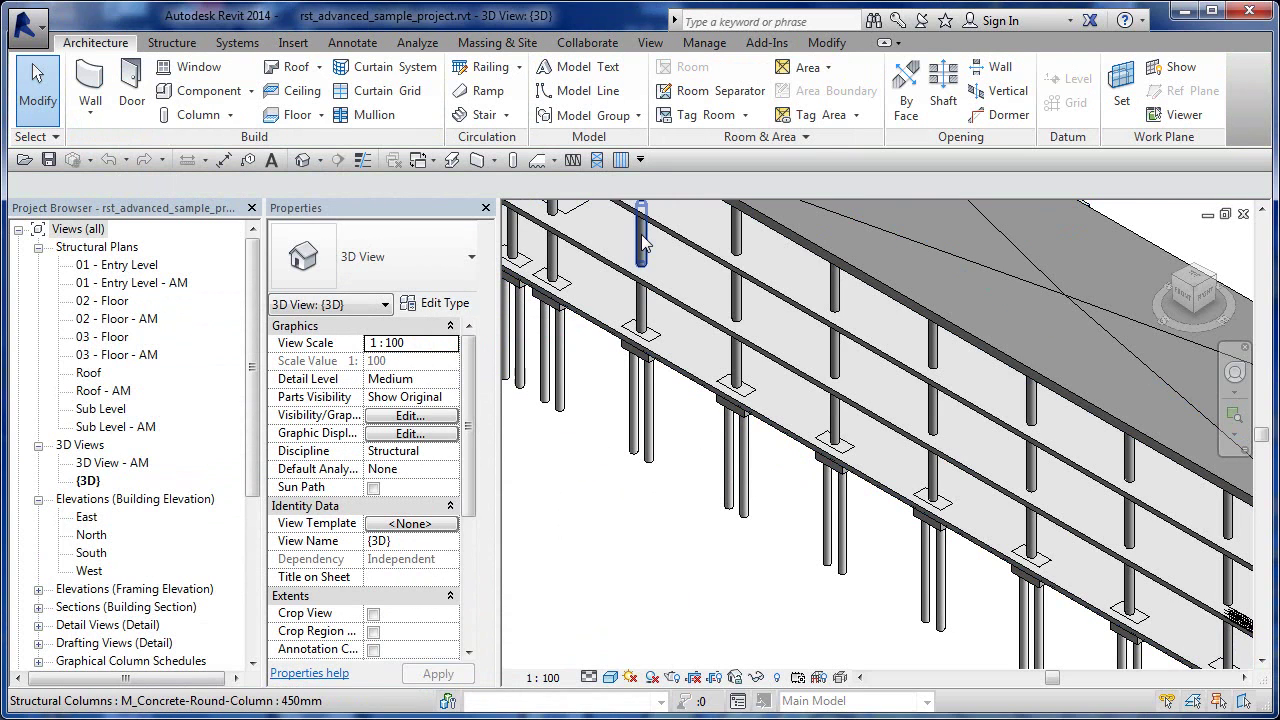
Step: Examine the instance and type properties of a round concrete column between the second and third floors
click(641, 234)
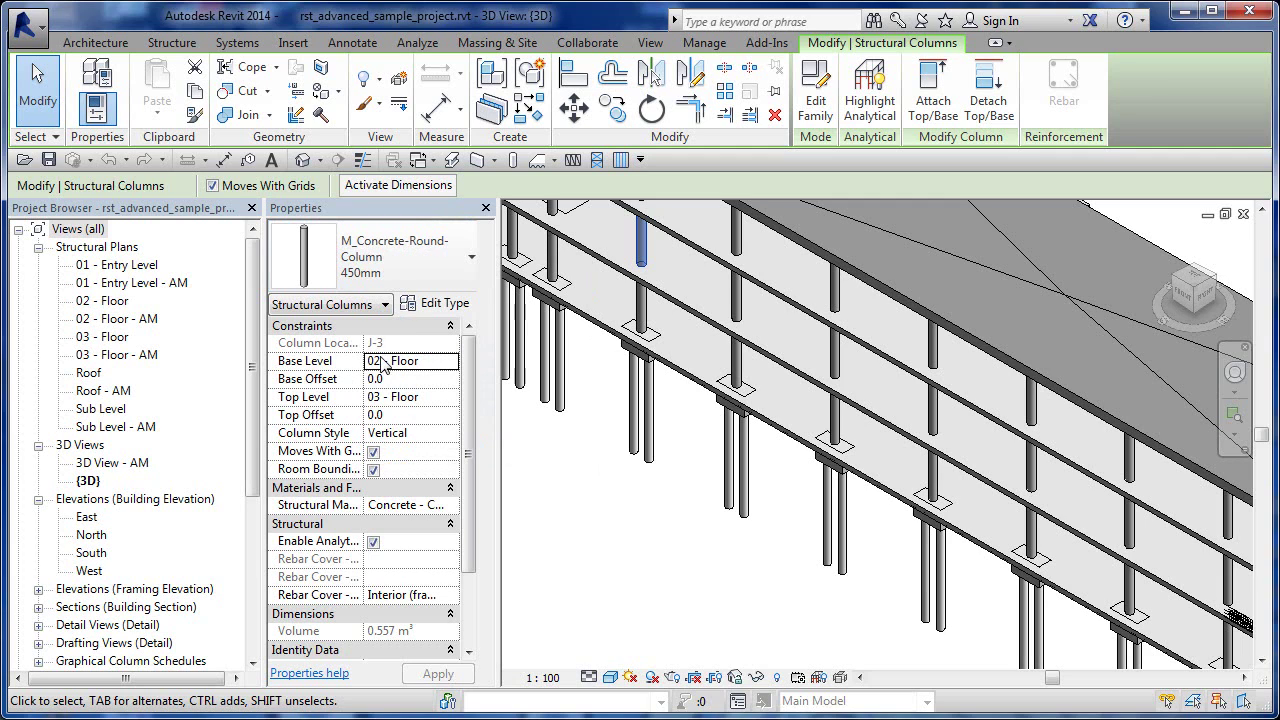
scroll(468, 457, down, 3)
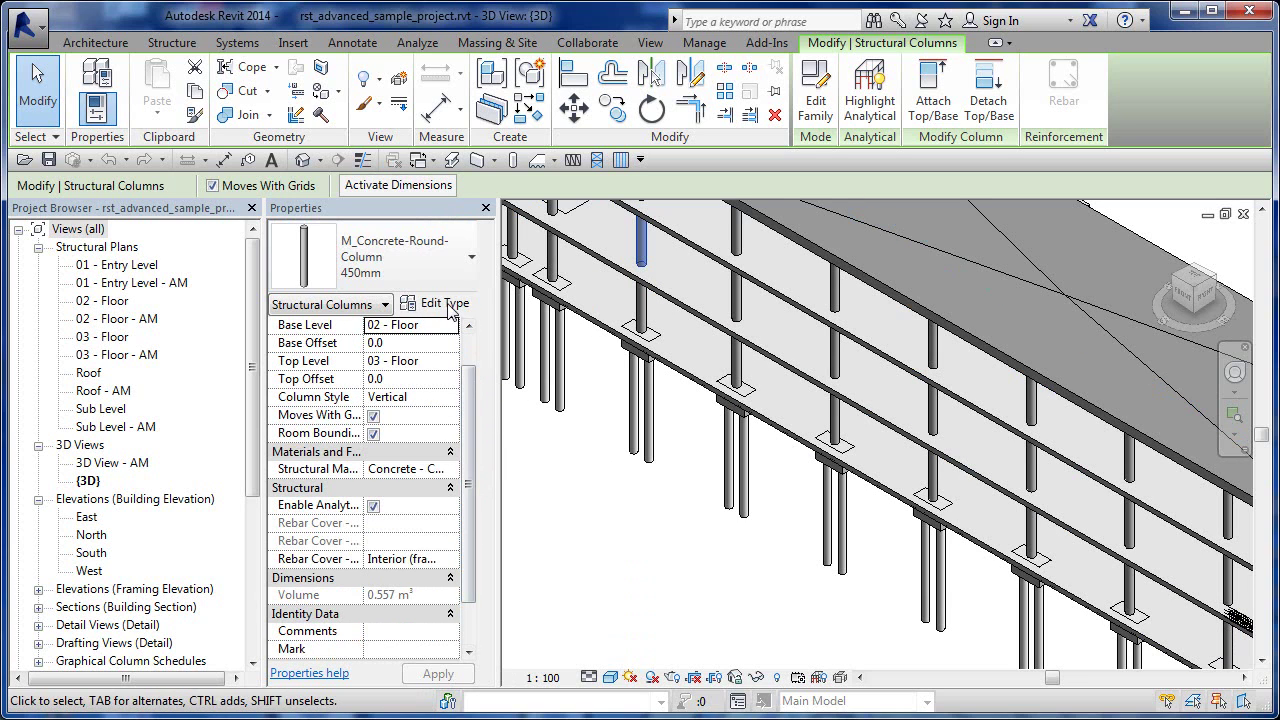
click(433, 303)
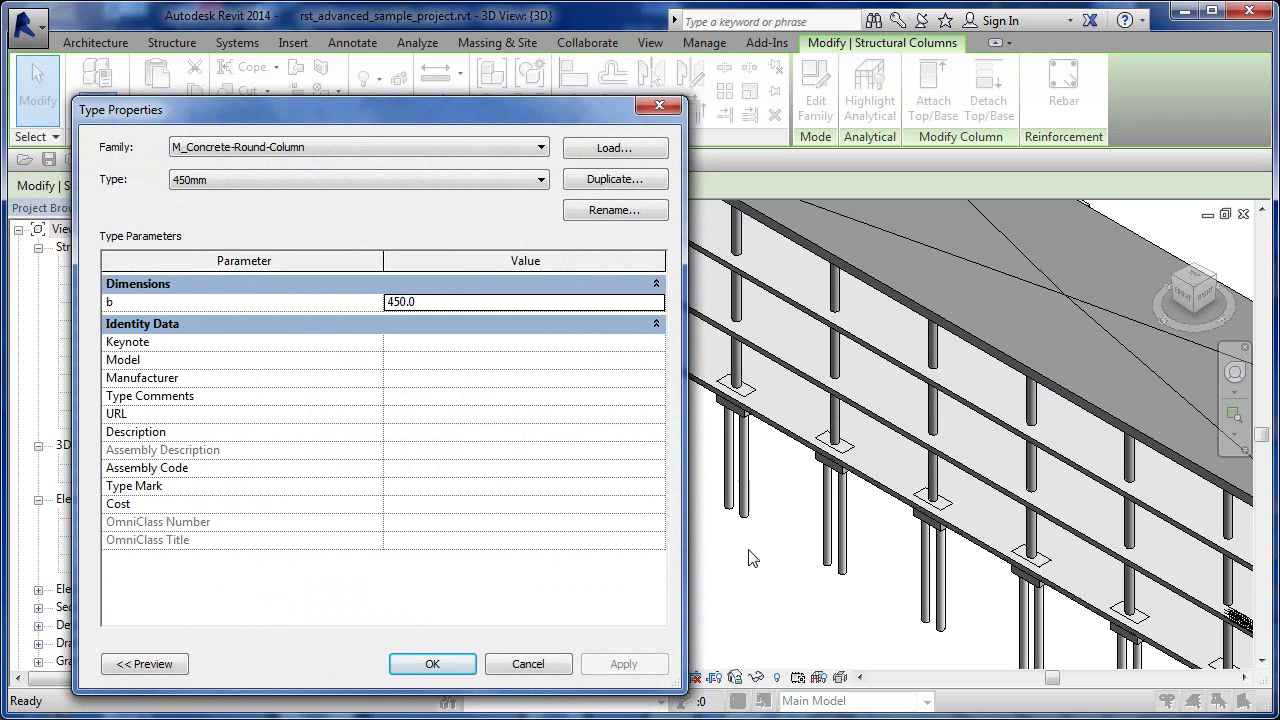
click(539, 660)
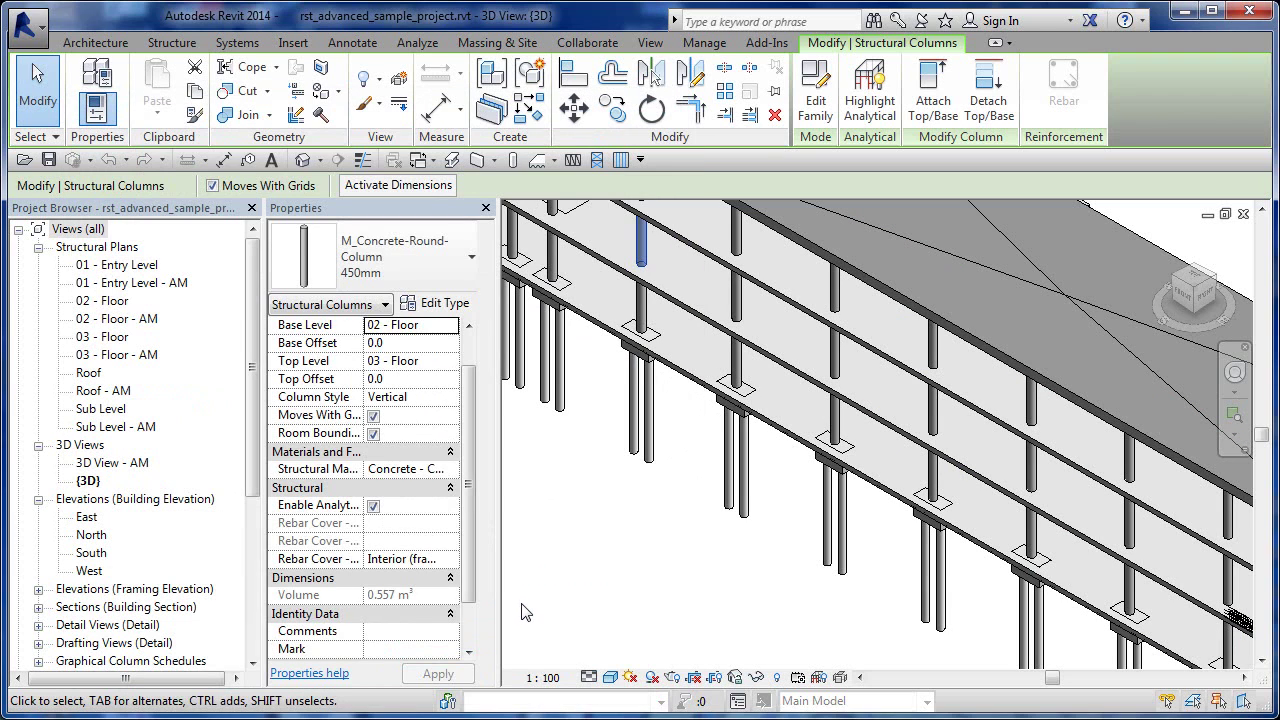
Step: Compare dimension b across the round concrete column's 300mm, 450mm, 600mm and 750mm types in its type properties
click(441, 305)
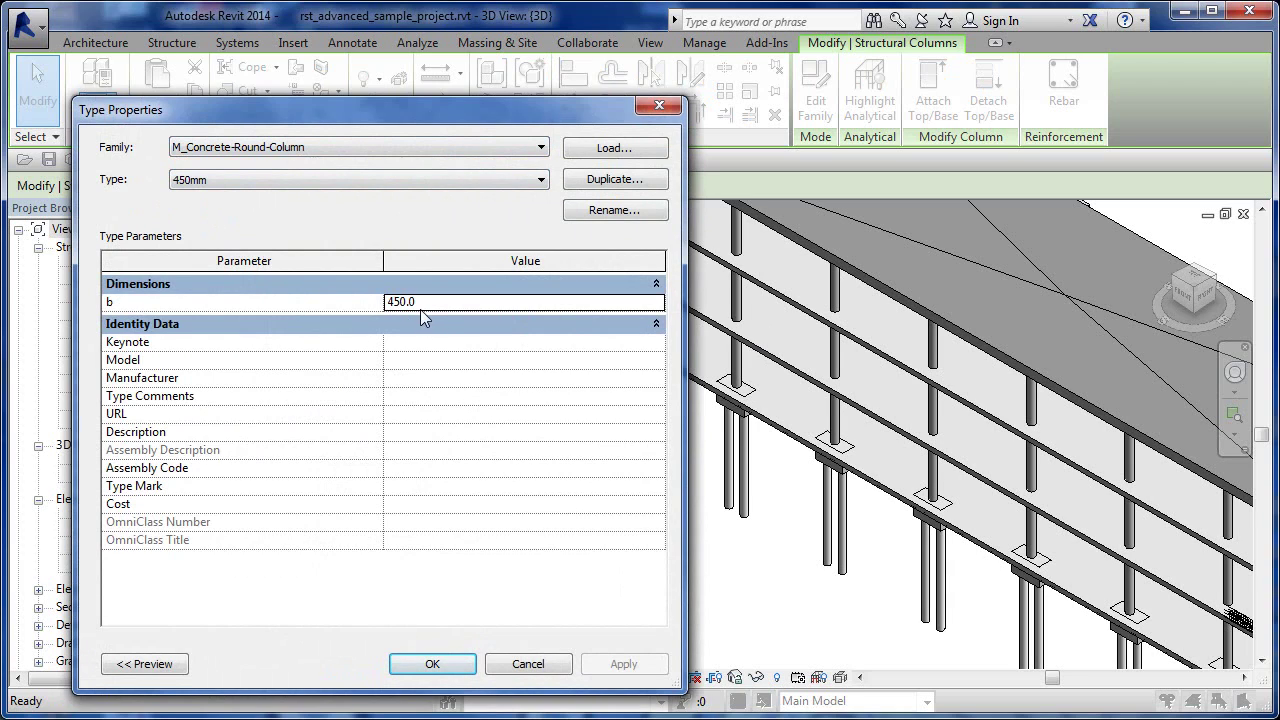
drag(445, 306, 265, 309)
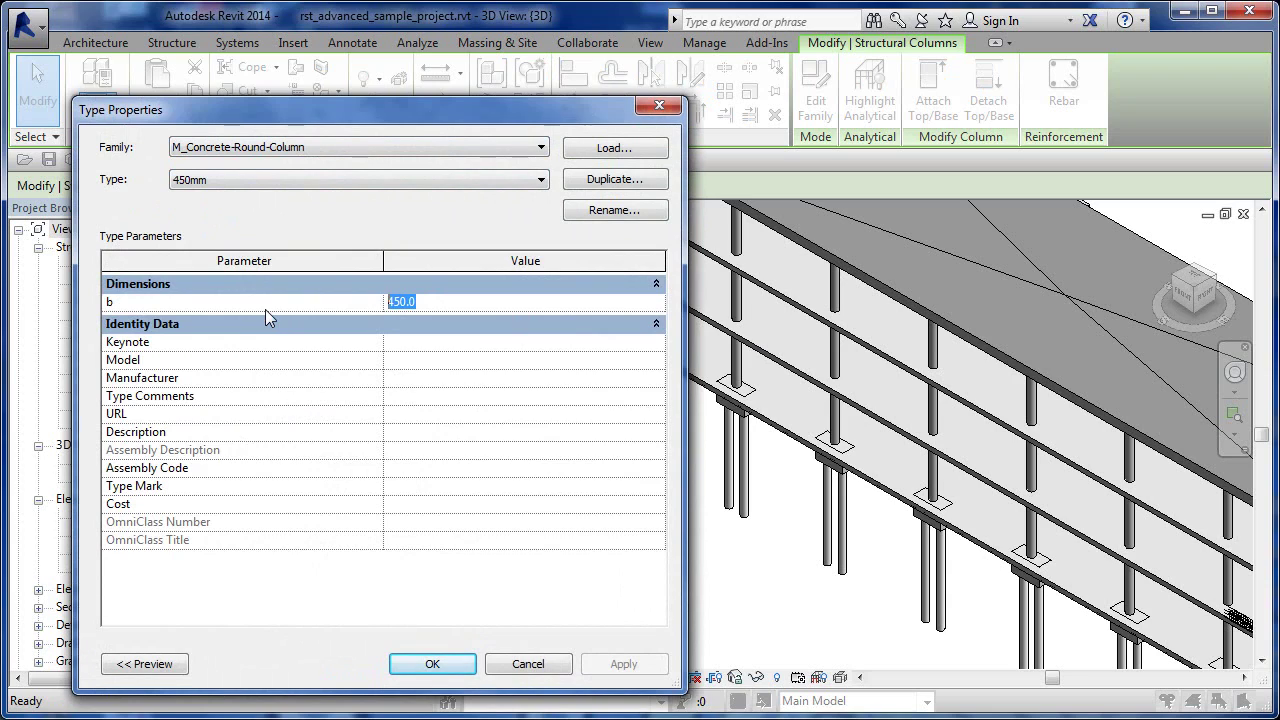
click(197, 188)
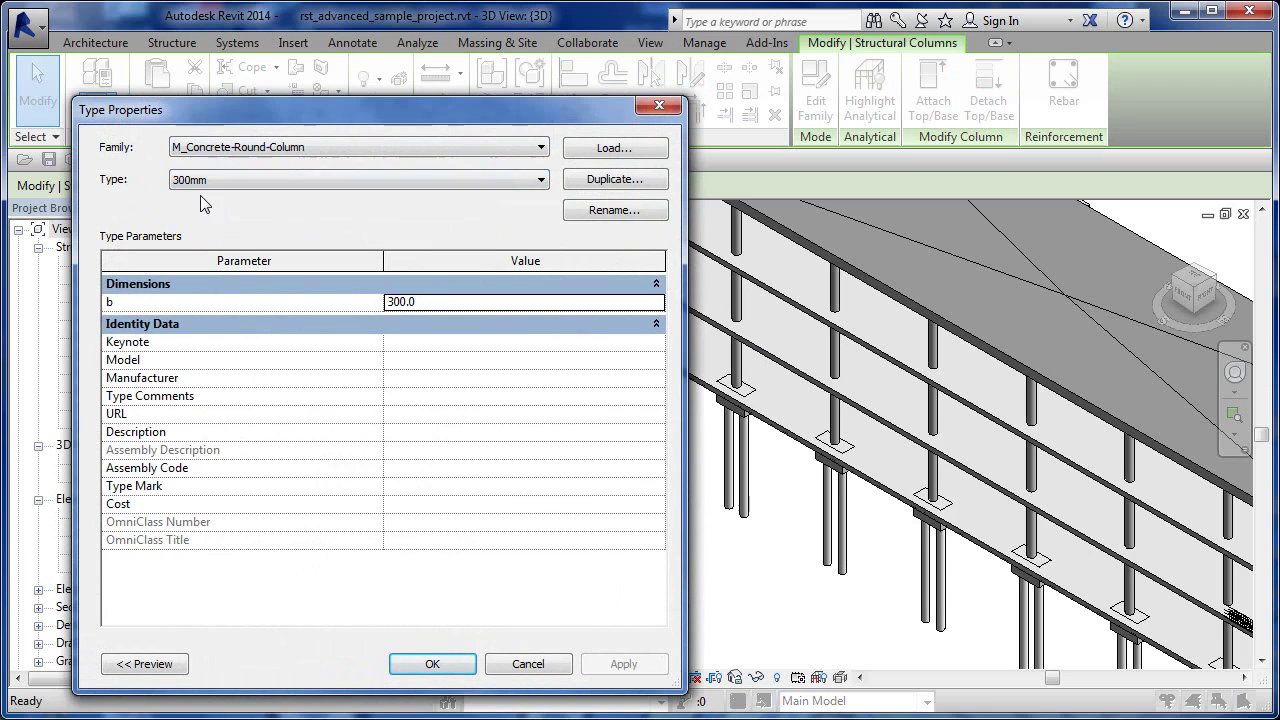
click(190, 198)
click(253, 178)
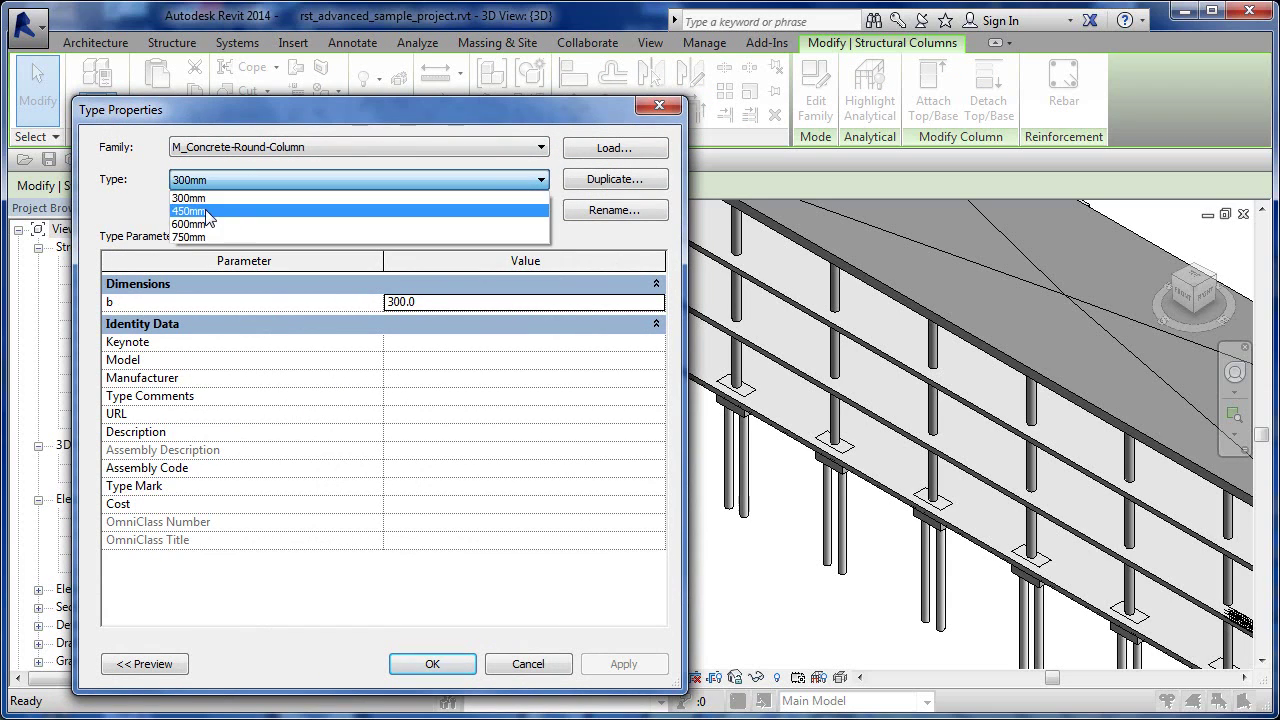
click(209, 206)
click(237, 178)
click(218, 224)
click(214, 190)
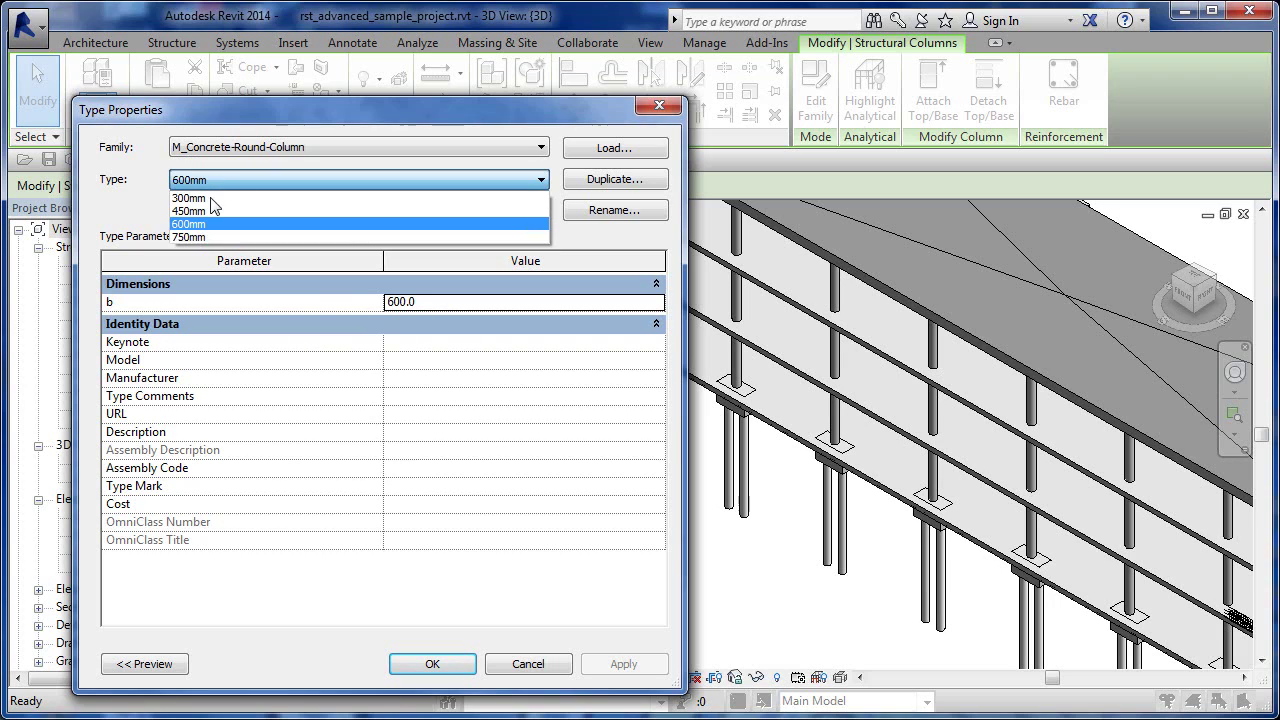
click(220, 239)
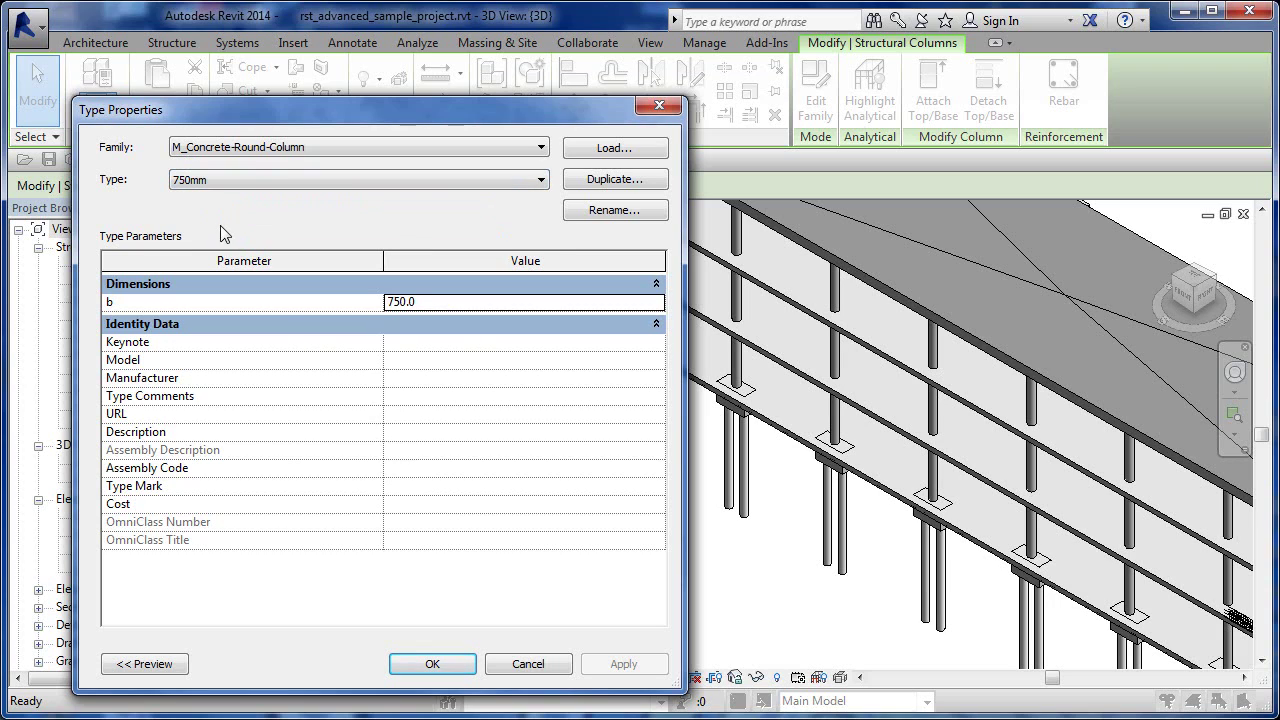
click(249, 179)
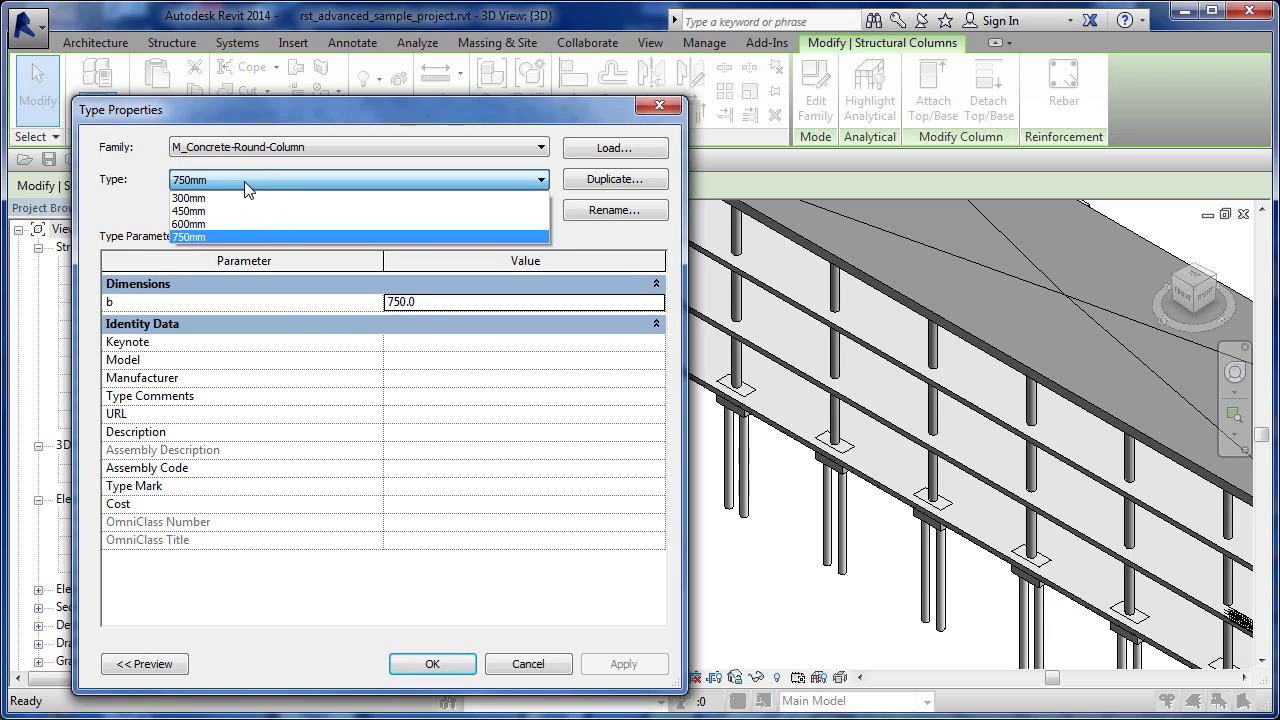
click(154, 212)
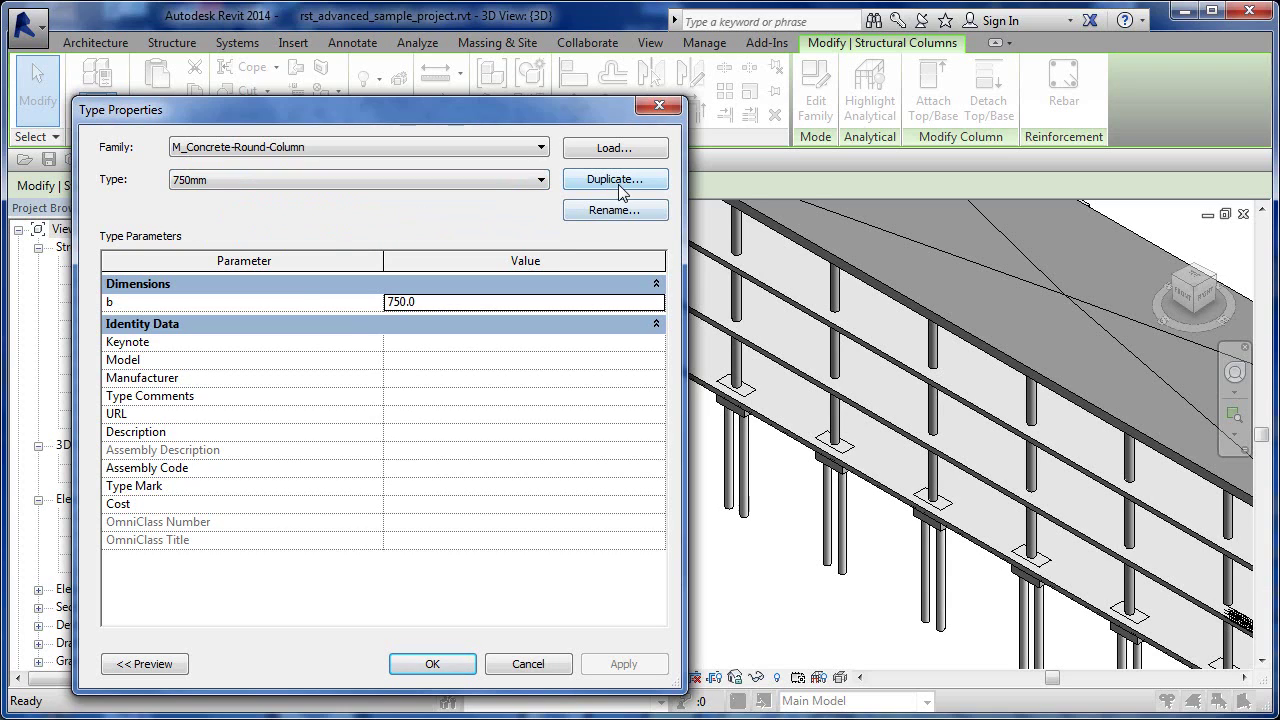
Step: Duplicate the 750mm round column type as 500mm and set its dimension b to 500
click(585, 186)
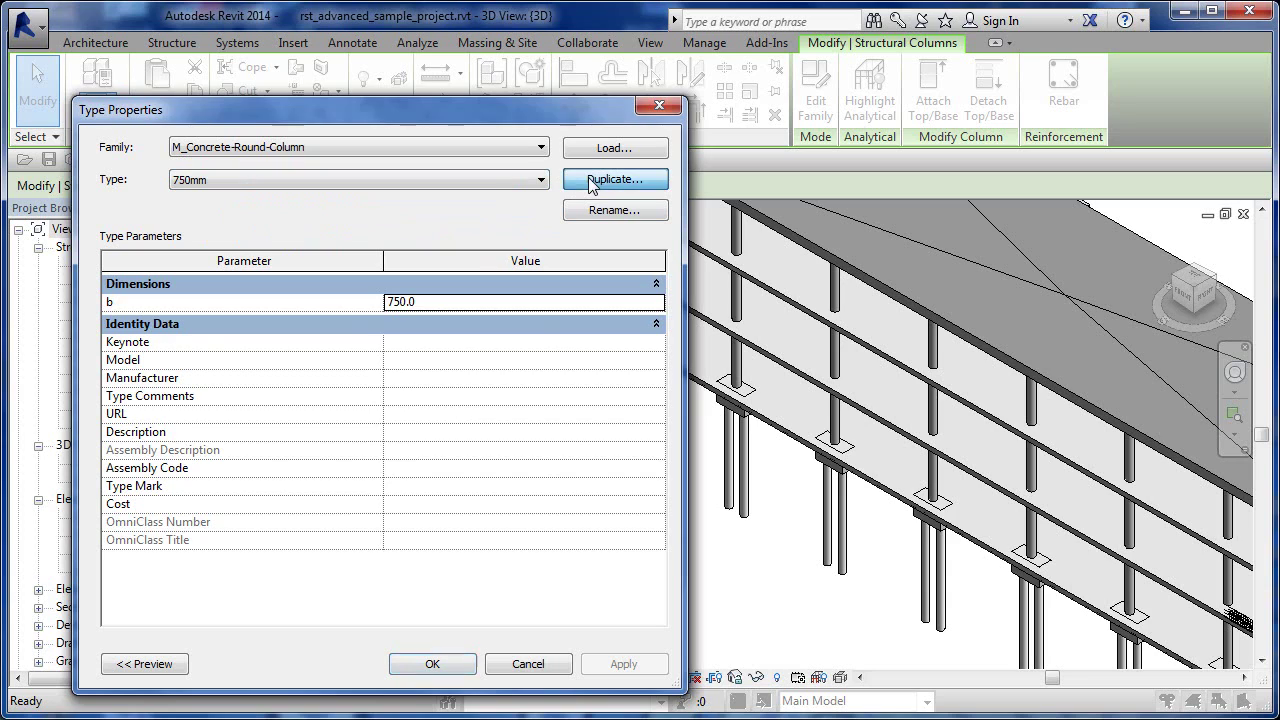
drag(385, 391, 263, 403)
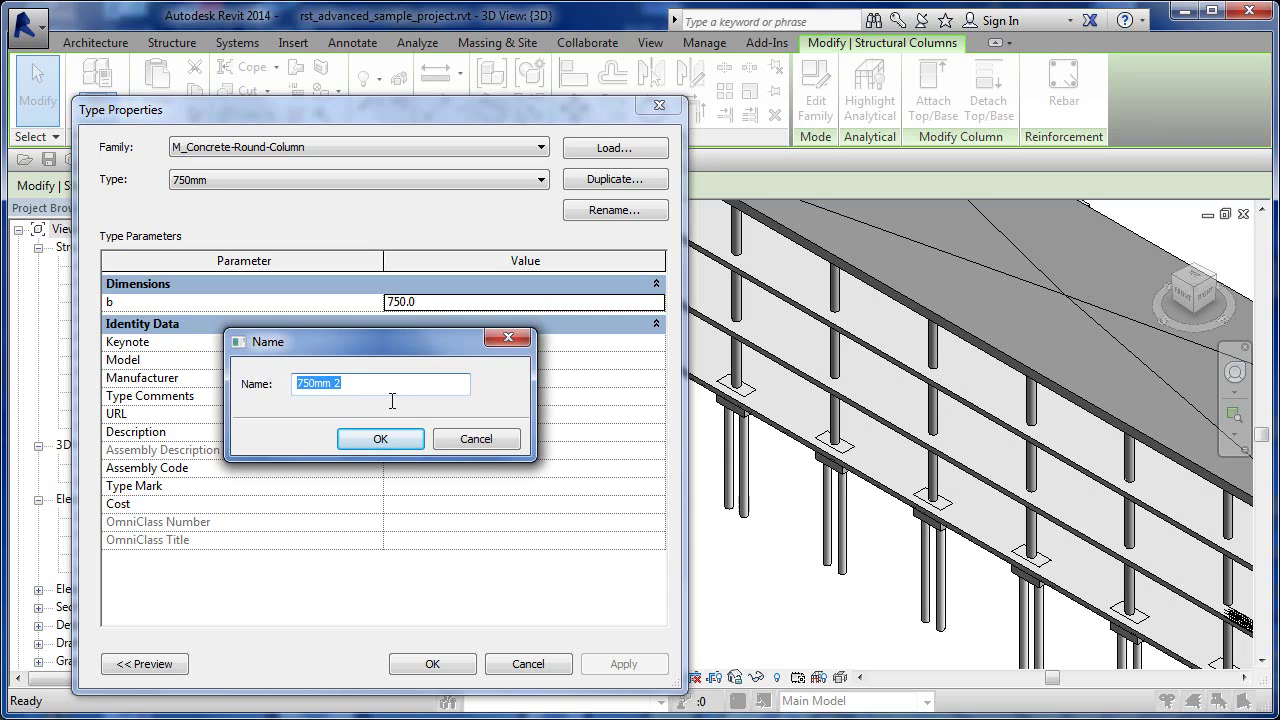
text(5)
click(380, 439)
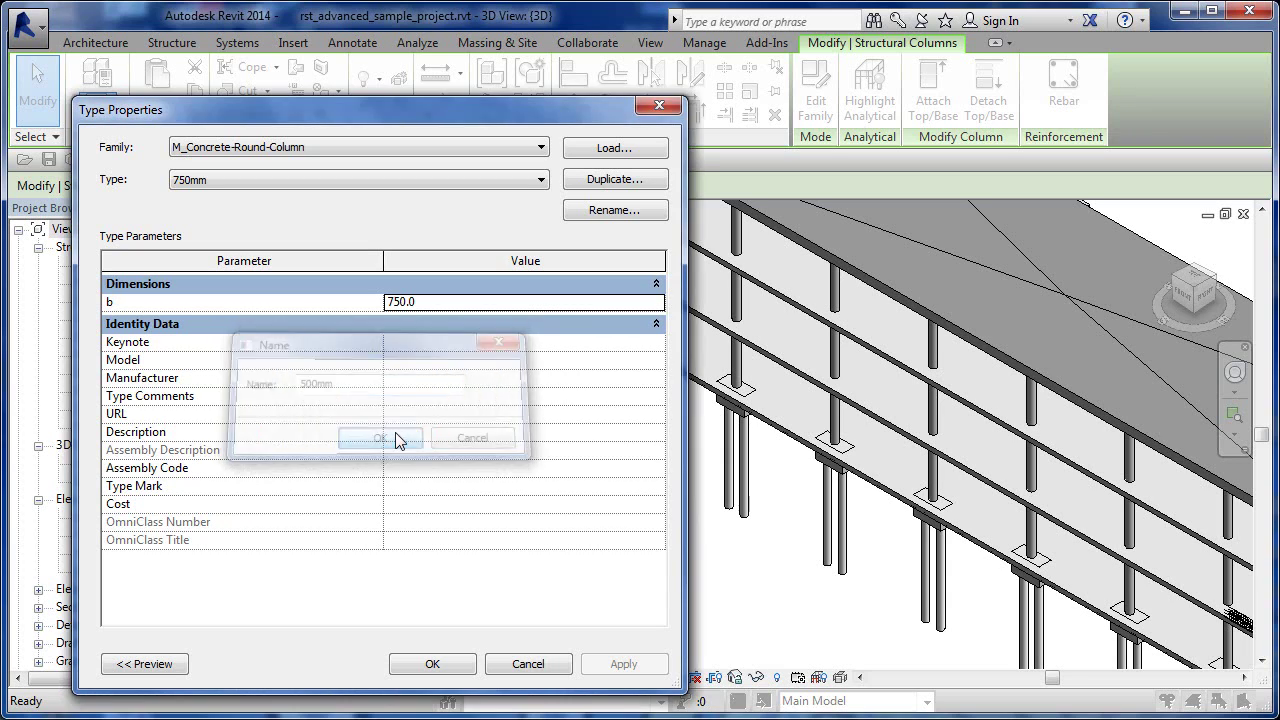
click(480, 308)
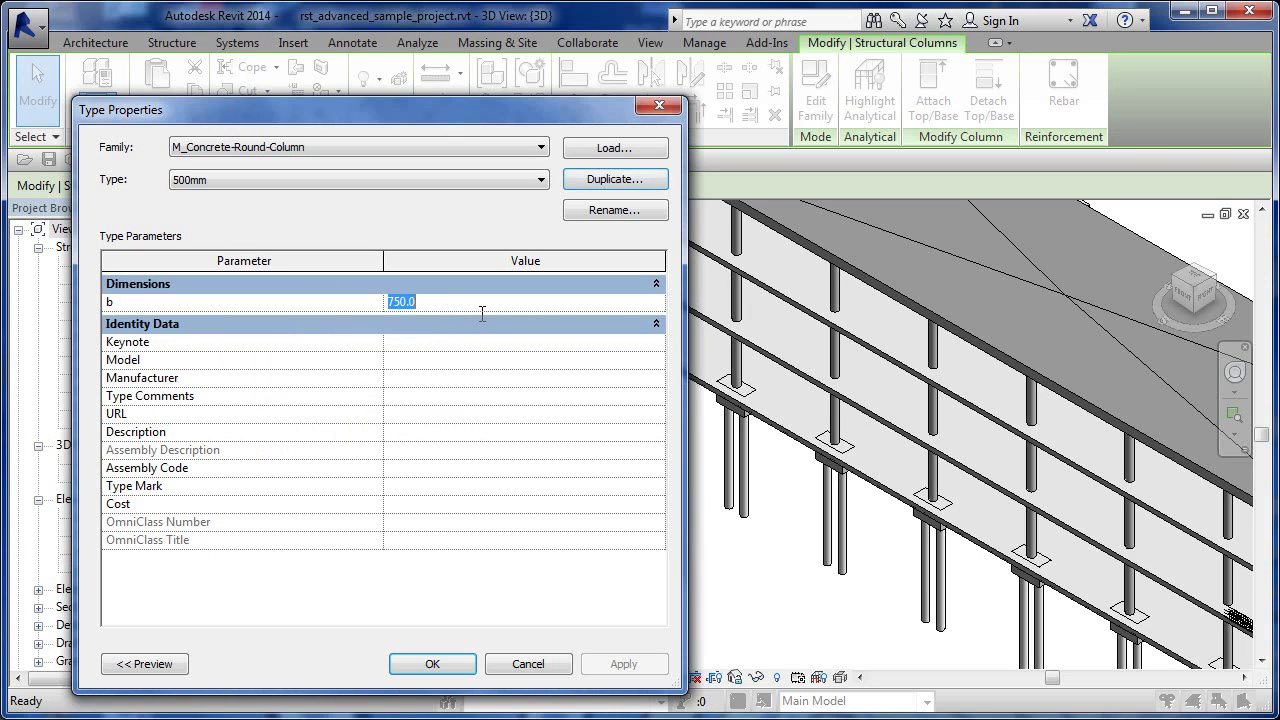
text(500)
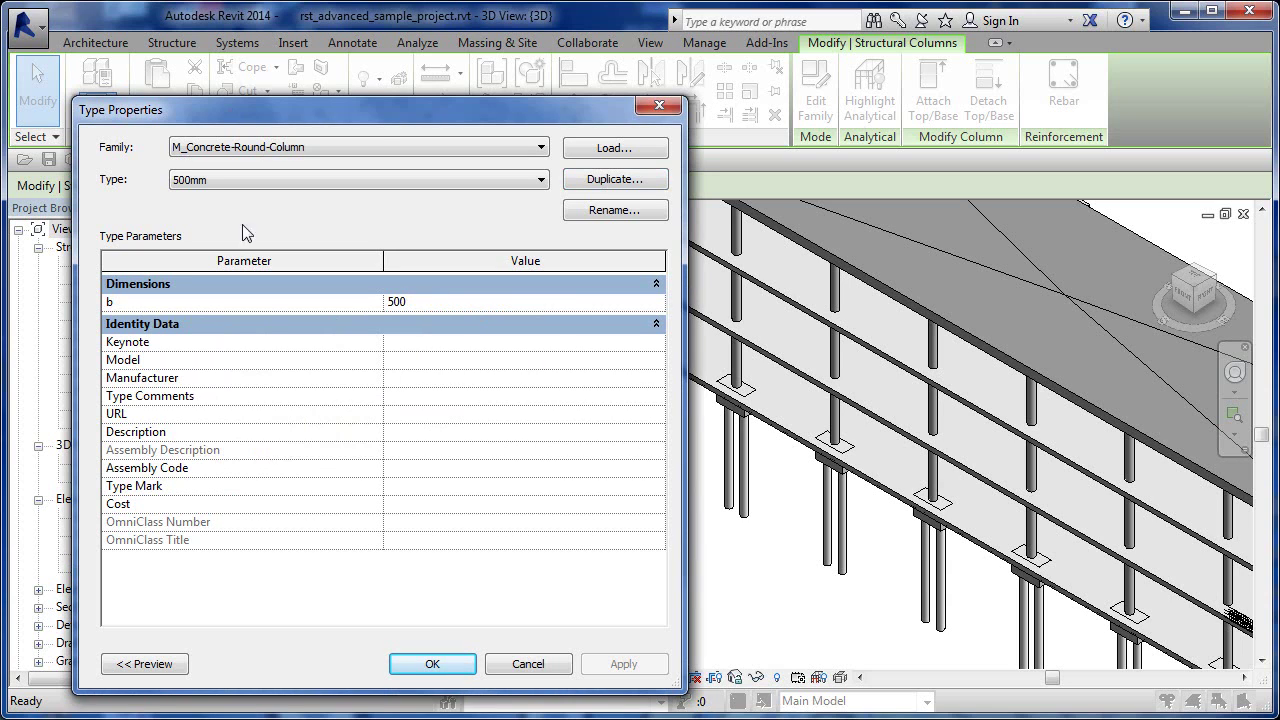
Step: Apply the 500mm type to the selected round concrete column and check dimension b in its type properties
click(447, 665)
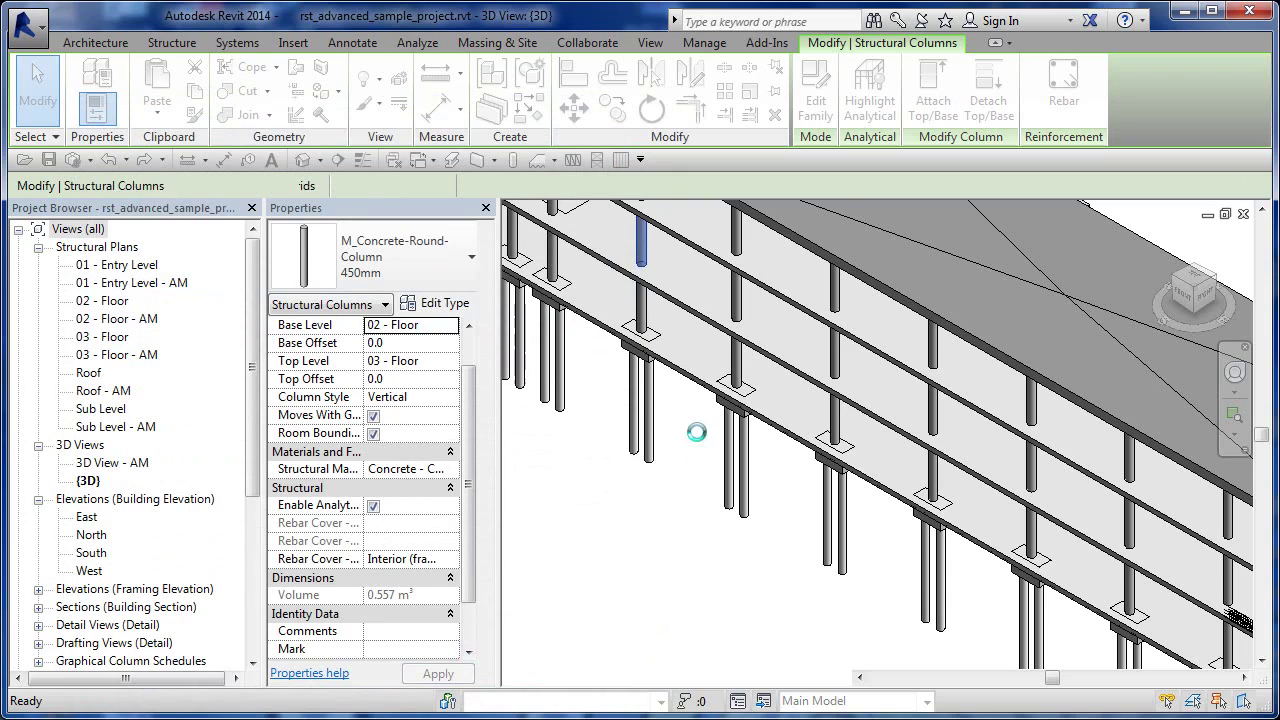
click(678, 400)
scroll(648, 265, up, 5)
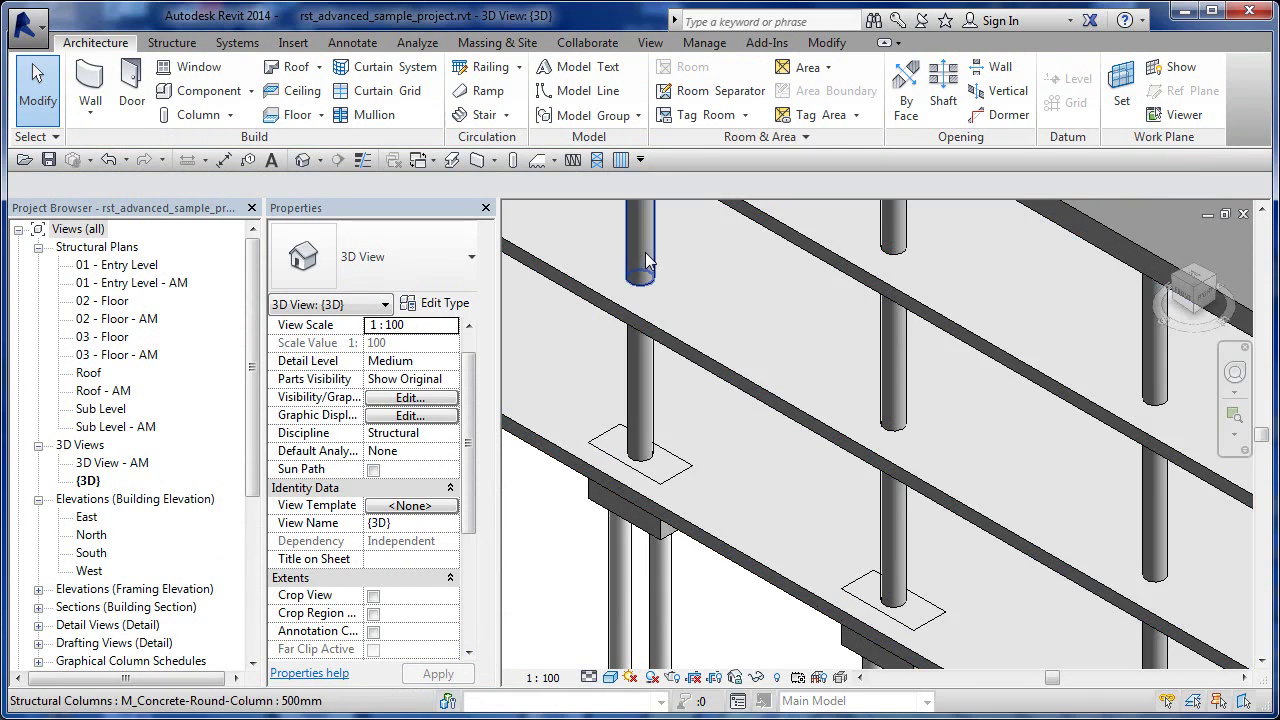
click(647, 262)
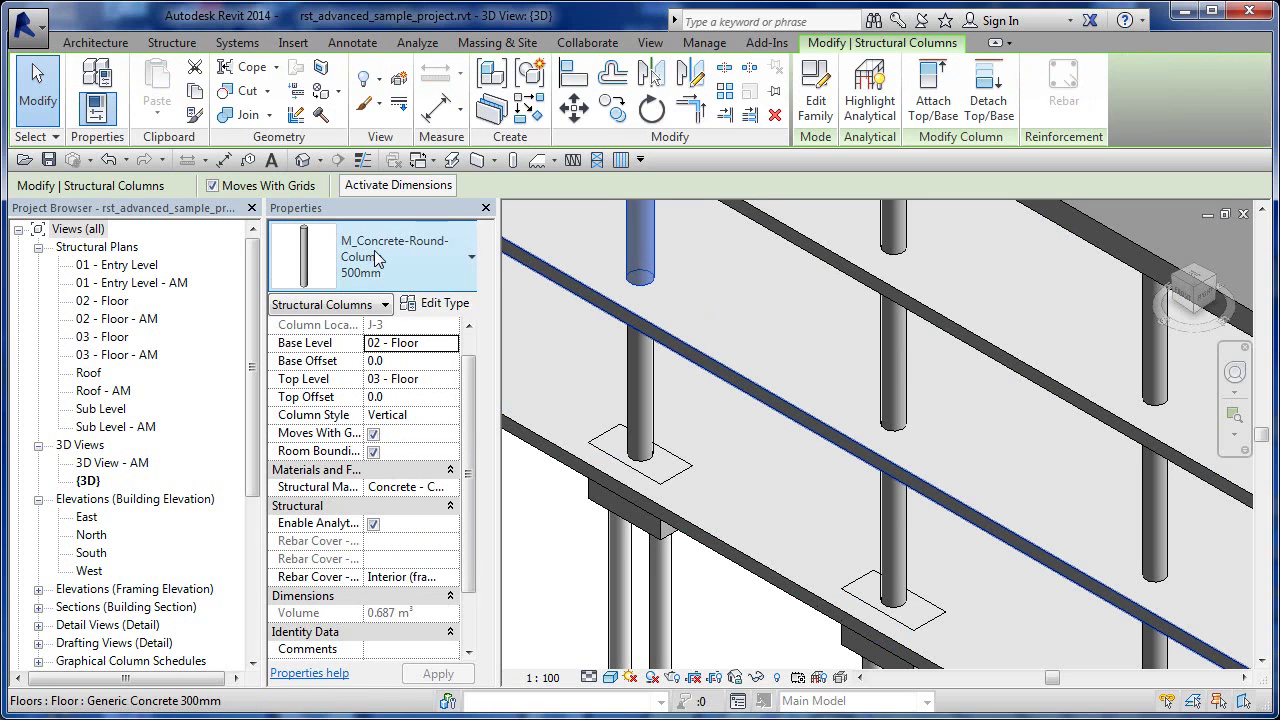
click(426, 303)
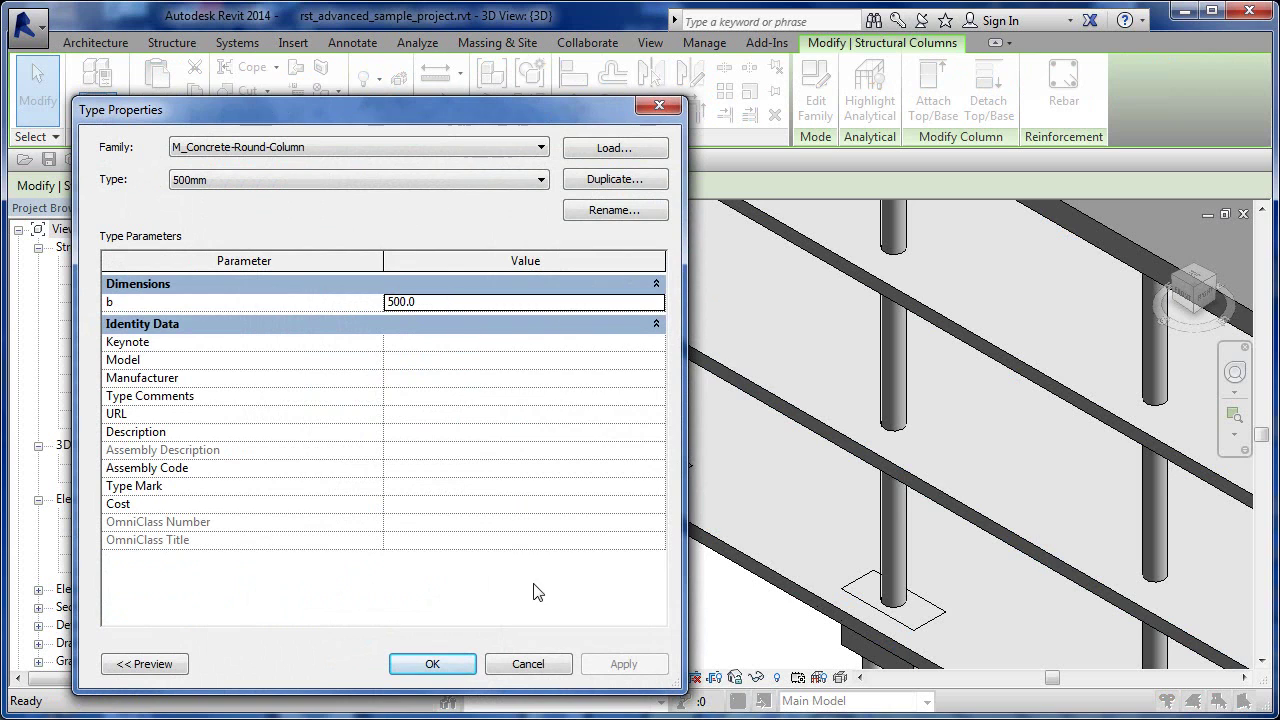
click(542, 664)
click(549, 607)
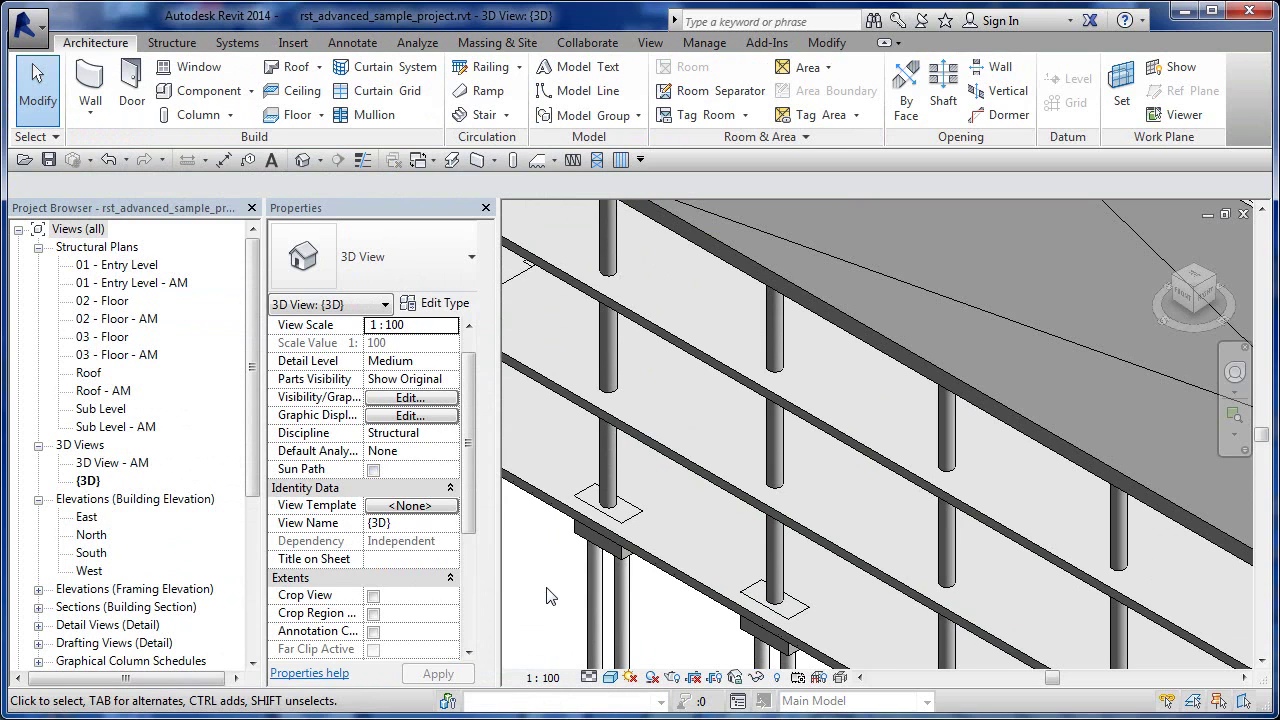
scroll(575, 558, down, 2)
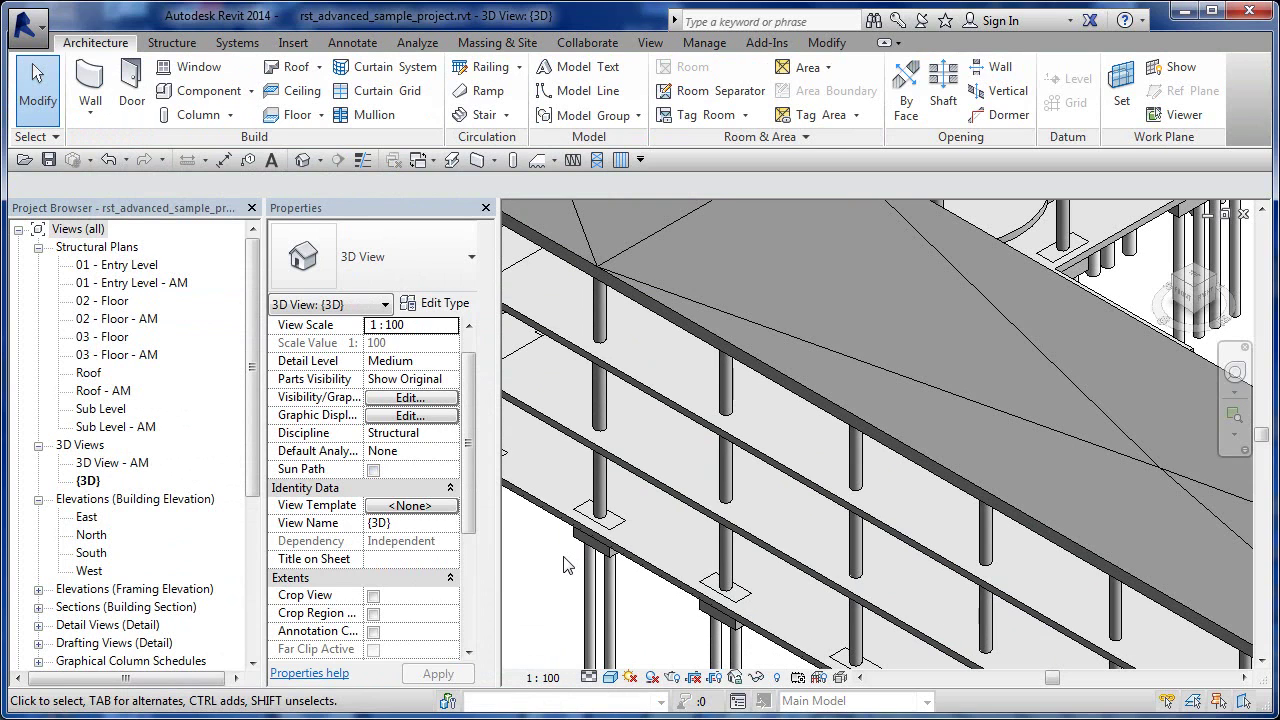
scroll(574, 558, down, 2)
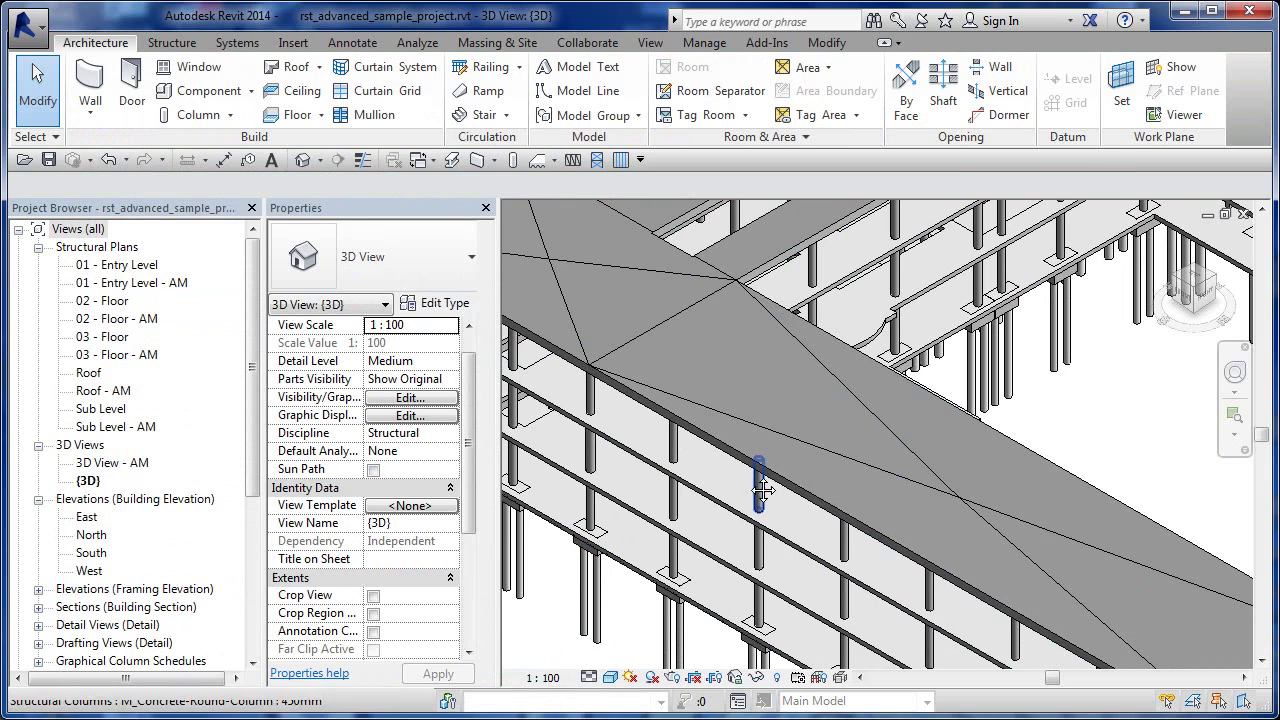
middle_drag(659, 549, 532, 612)
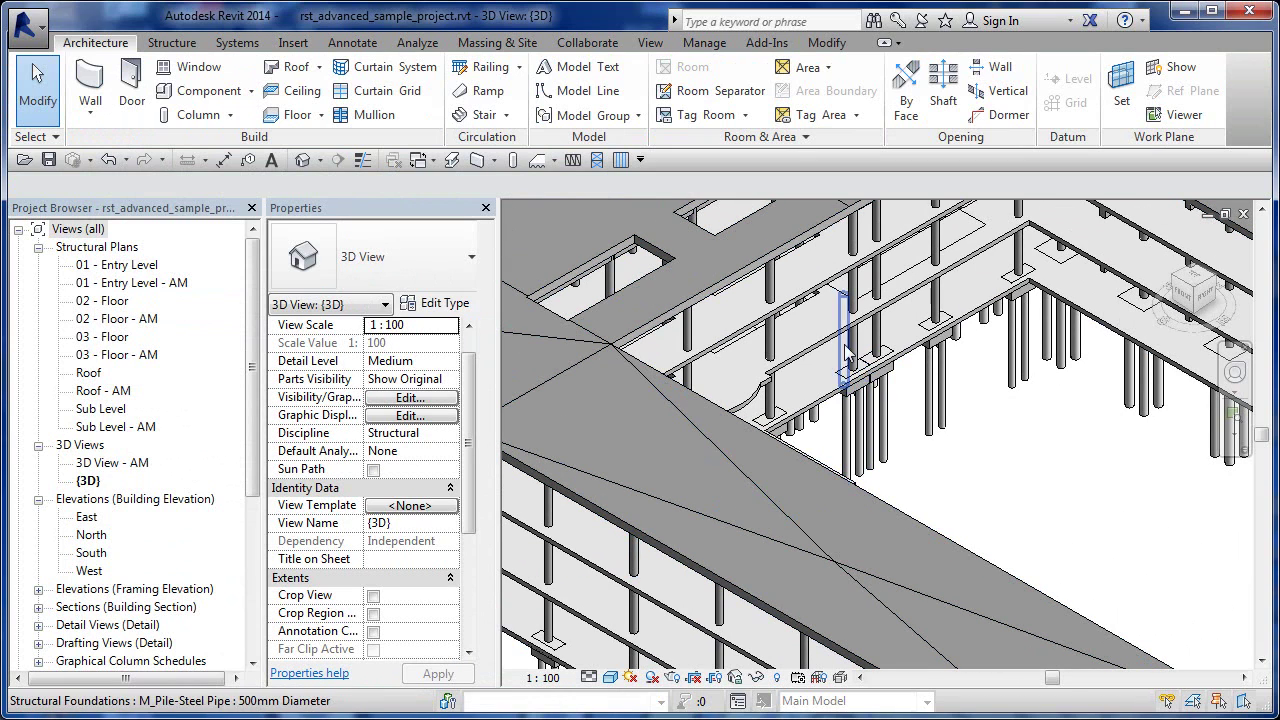
middle_drag(907, 419, 661, 502)
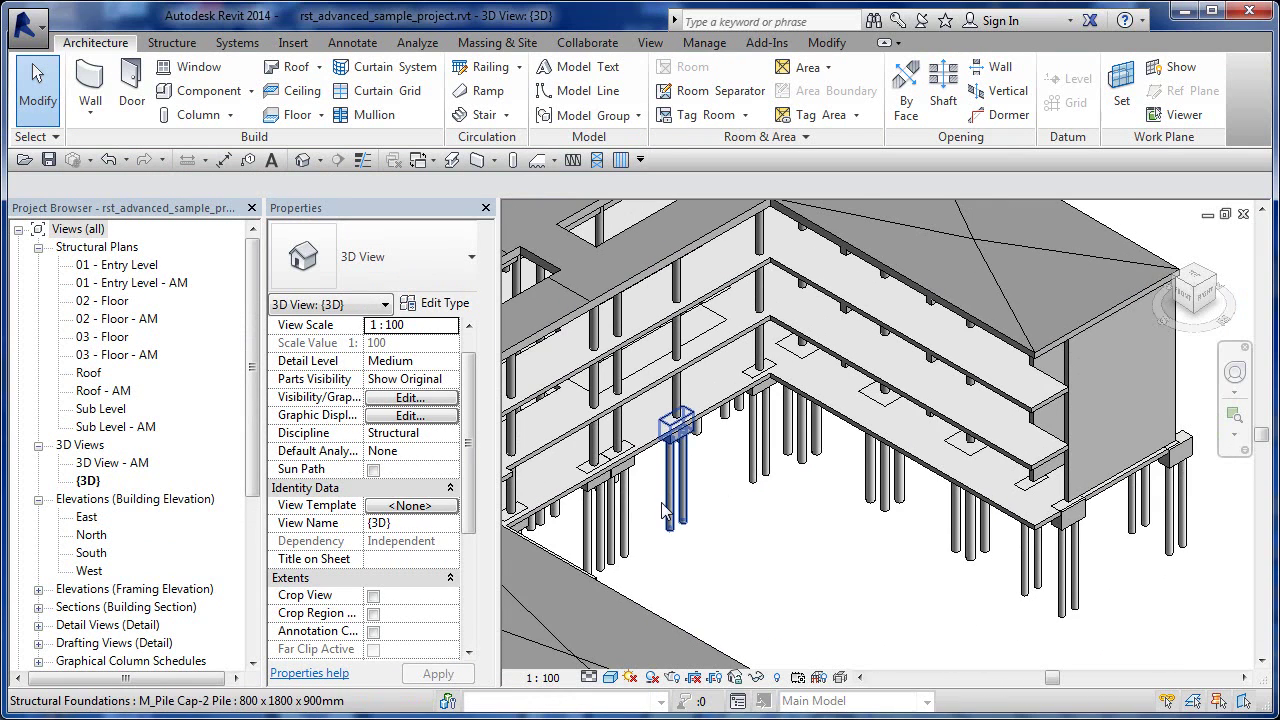
Step: Open the sample project rme_advanced_sample_project.rvt from the Samples folder
click(40, 24)
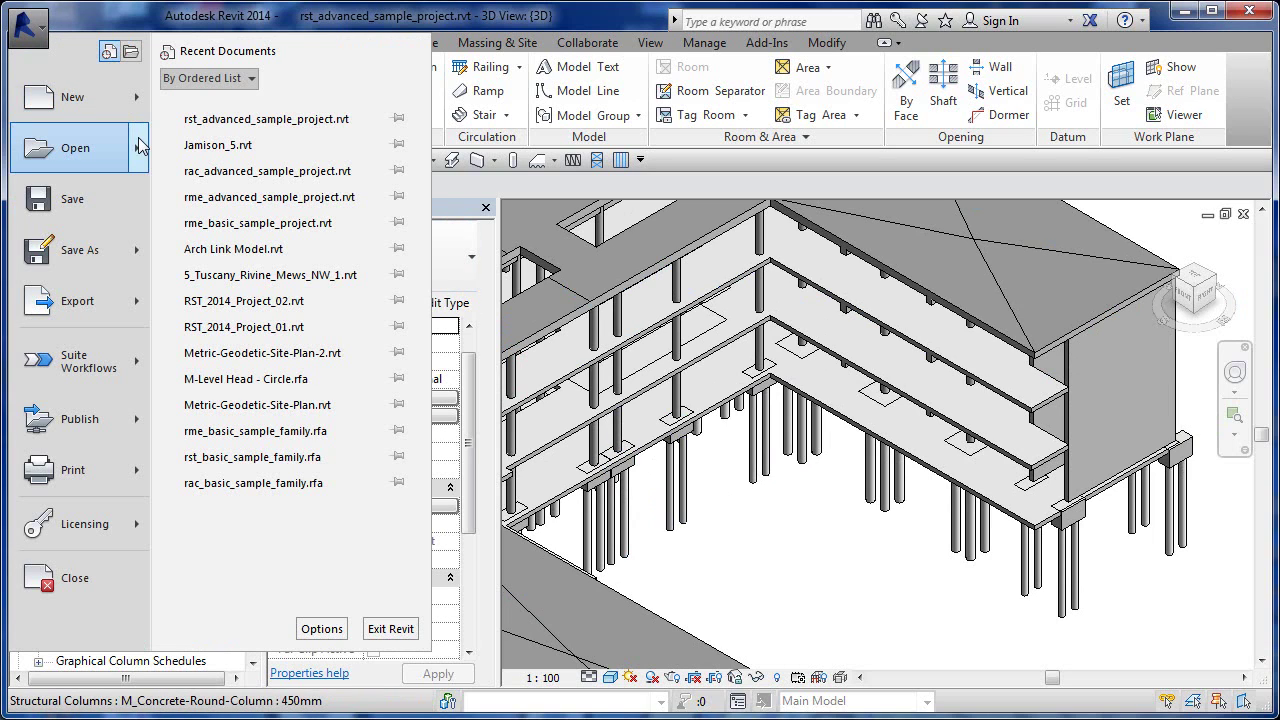
mouse_move(110, 148)
click(318, 430)
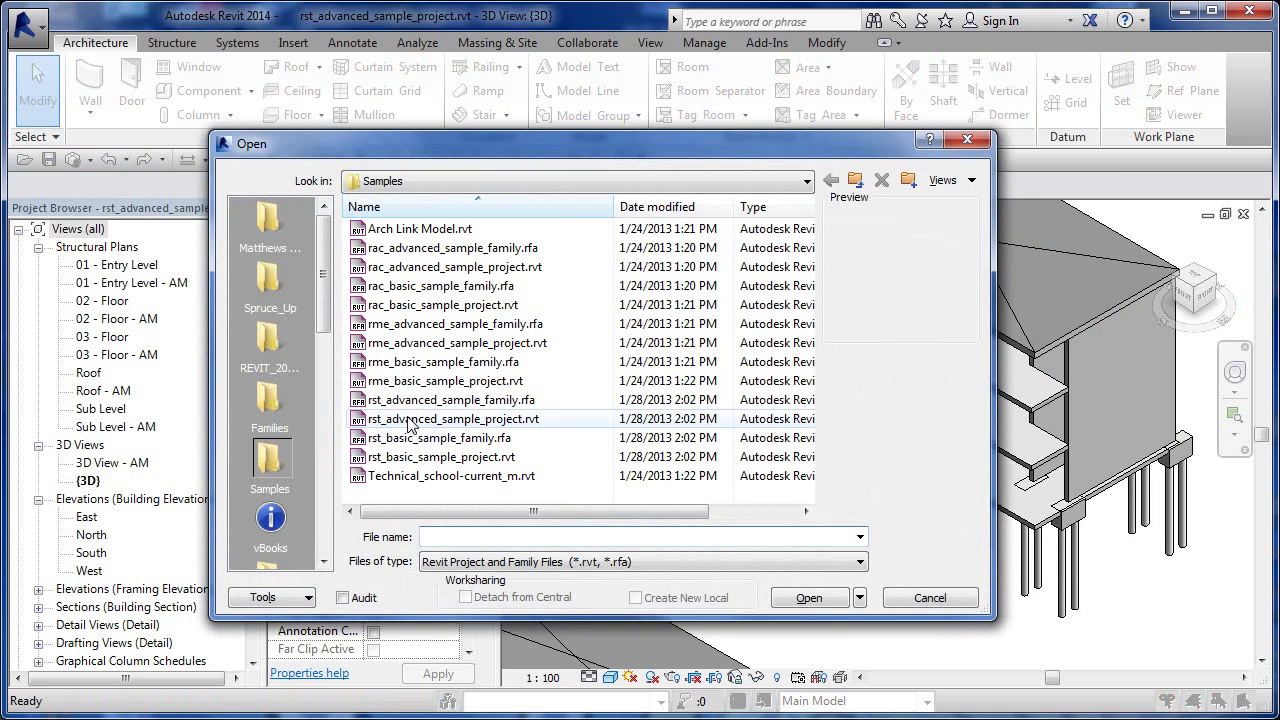
click(428, 344)
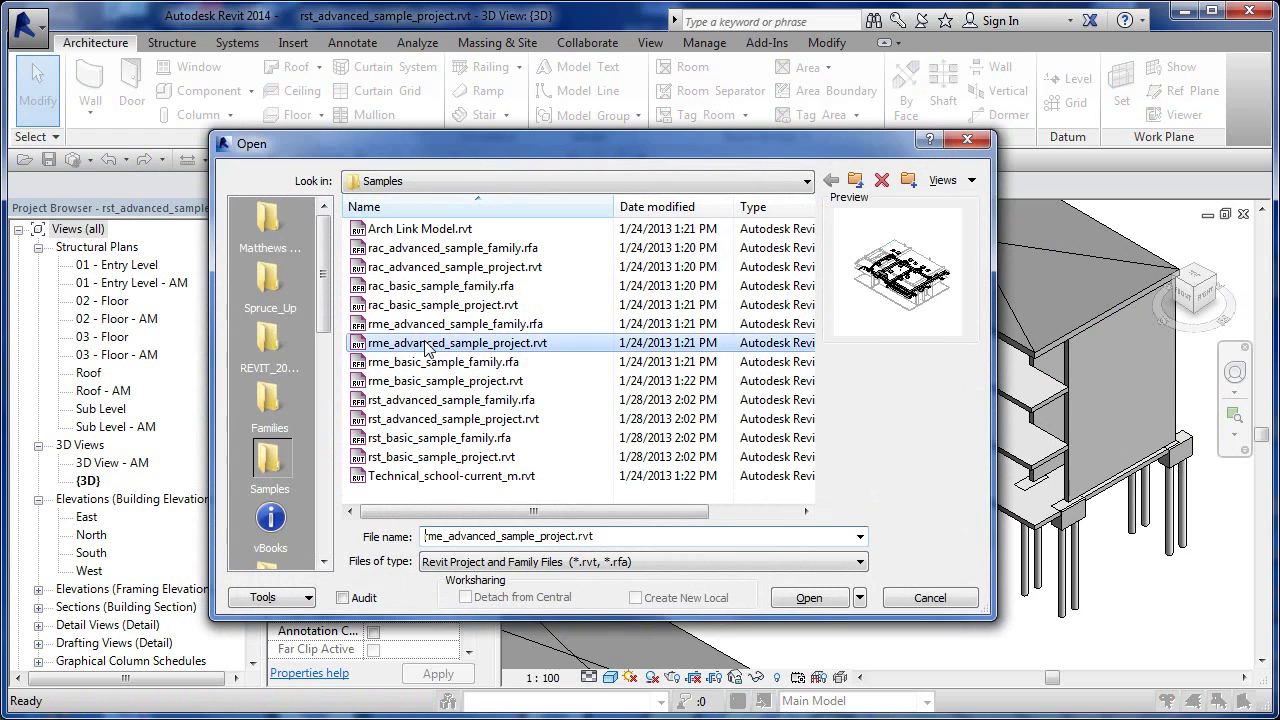
click(803, 601)
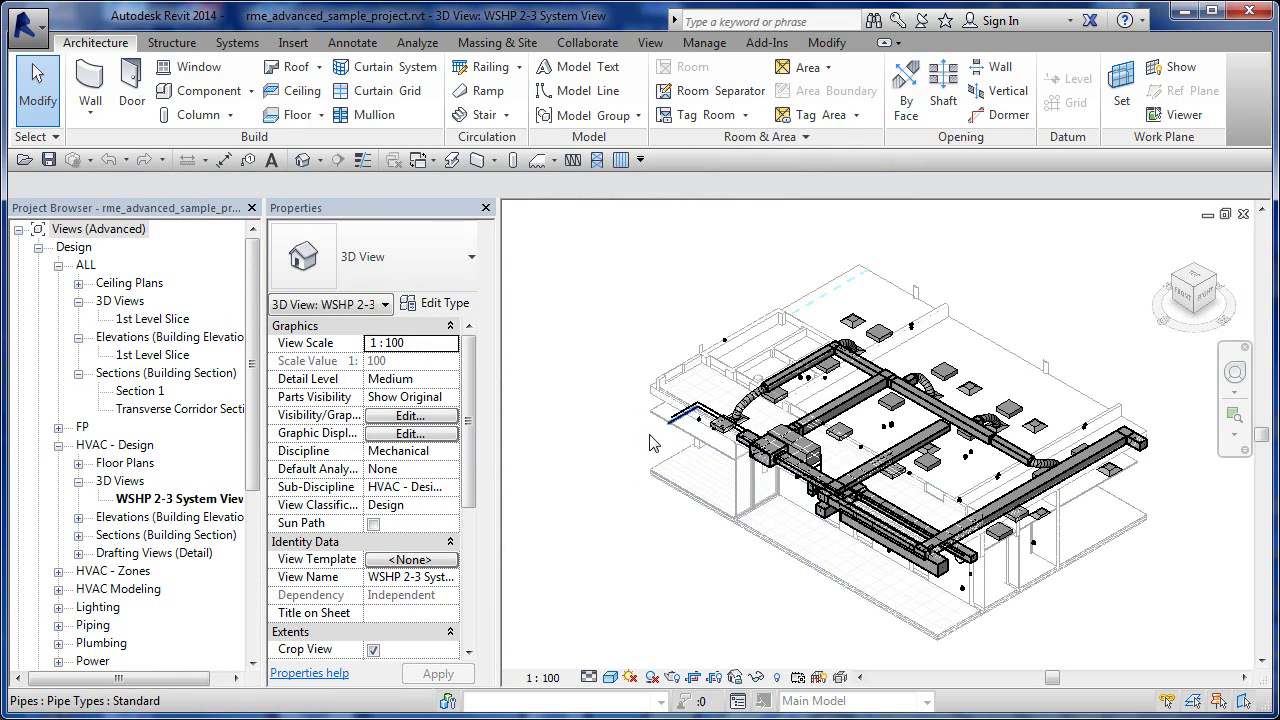
Step: Disable the section box and crop view for the WSHP 2-3 System View to show the whole model
scroll(630, 483, down, 4)
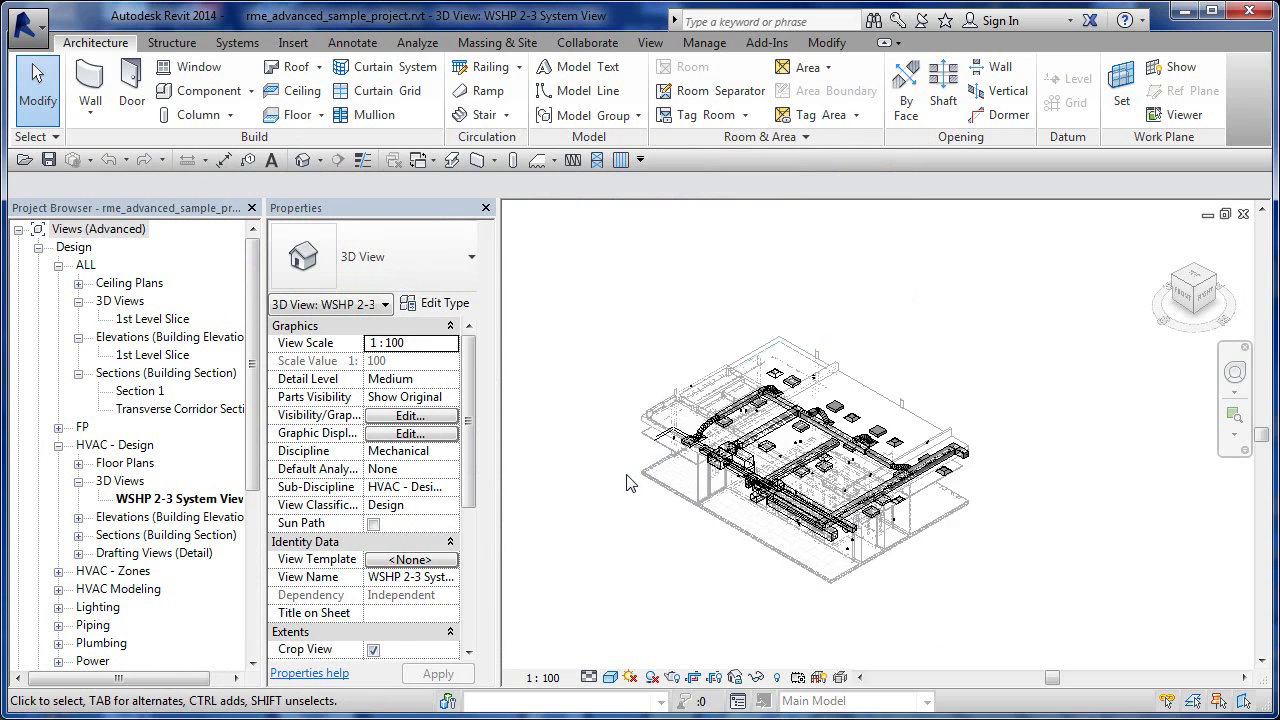
scroll(471, 444, down, 3)
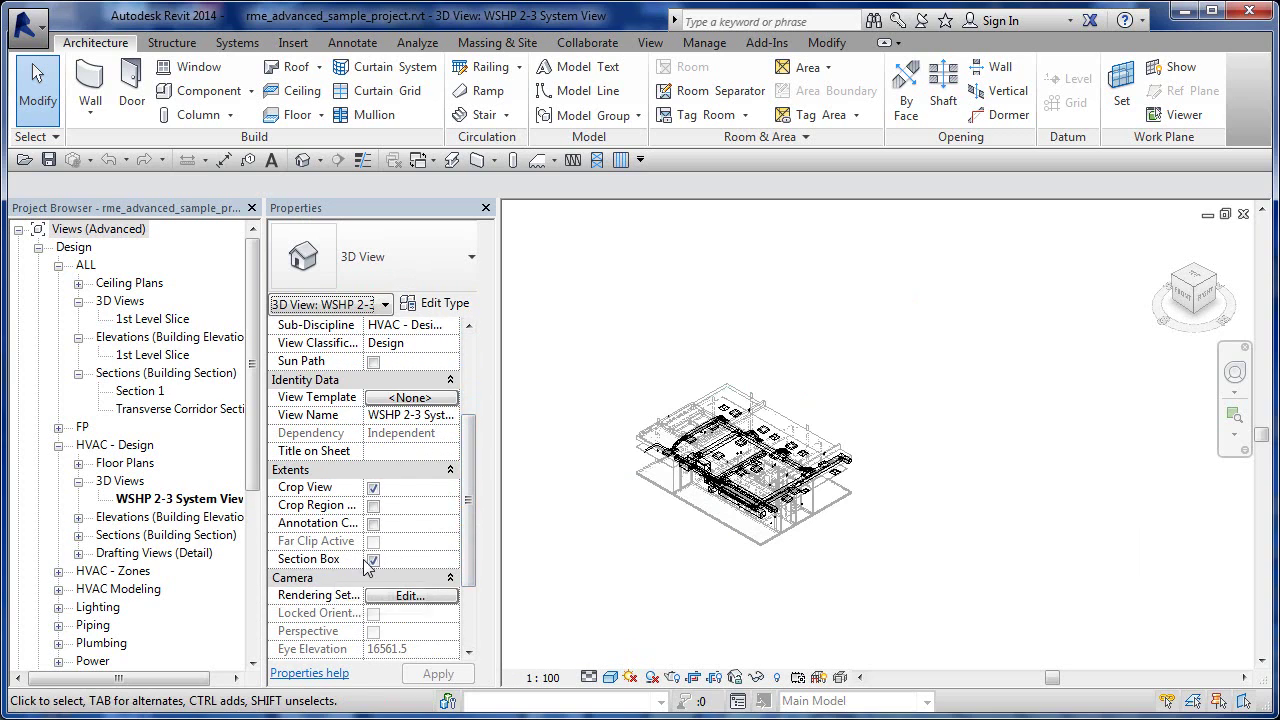
click(373, 559)
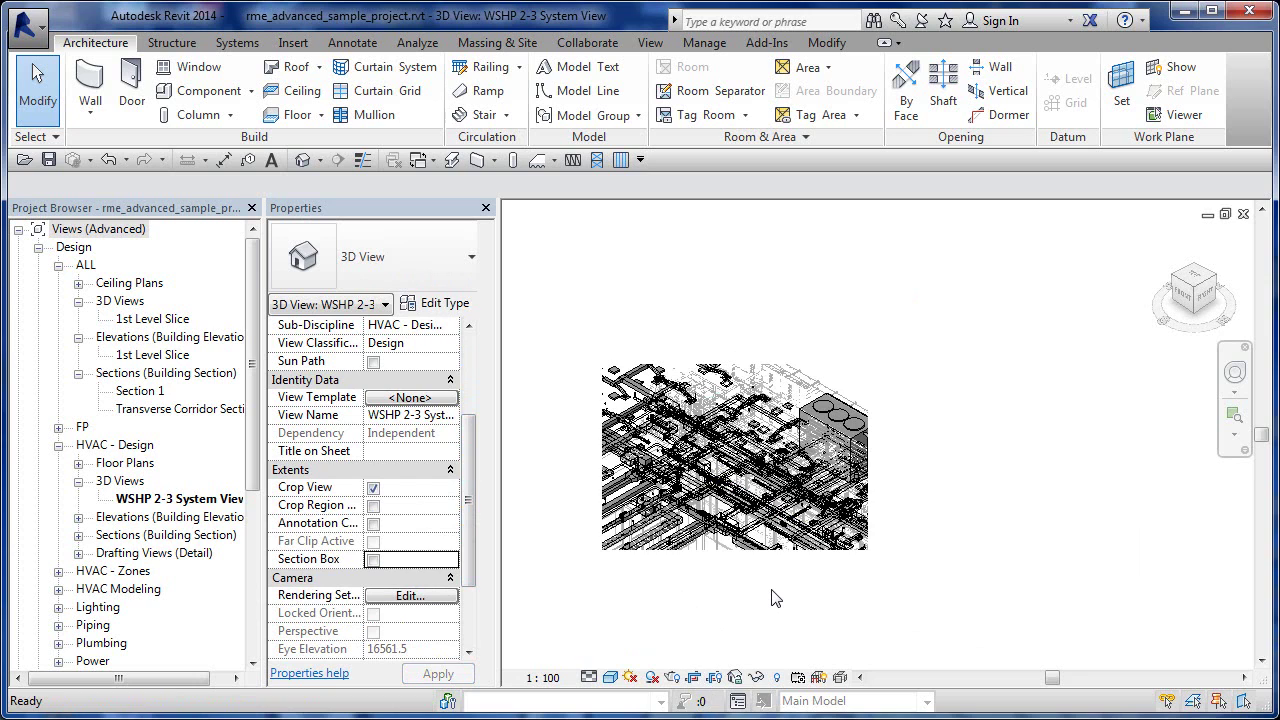
middle_drag(768, 531, 959, 407)
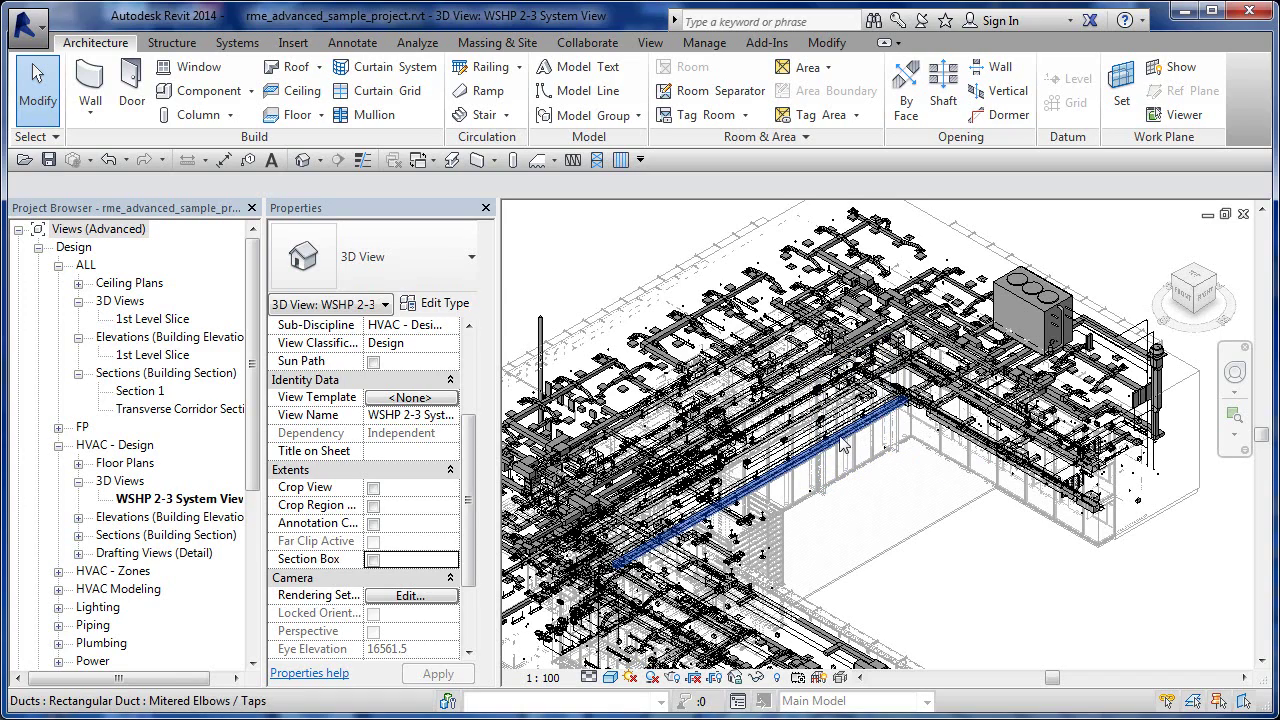
Step: Examine the instance properties of an M_Pendant Light - Disk fixture among the ducts
scroll(780, 408, up, 1)
scroll(763, 407, up, 3)
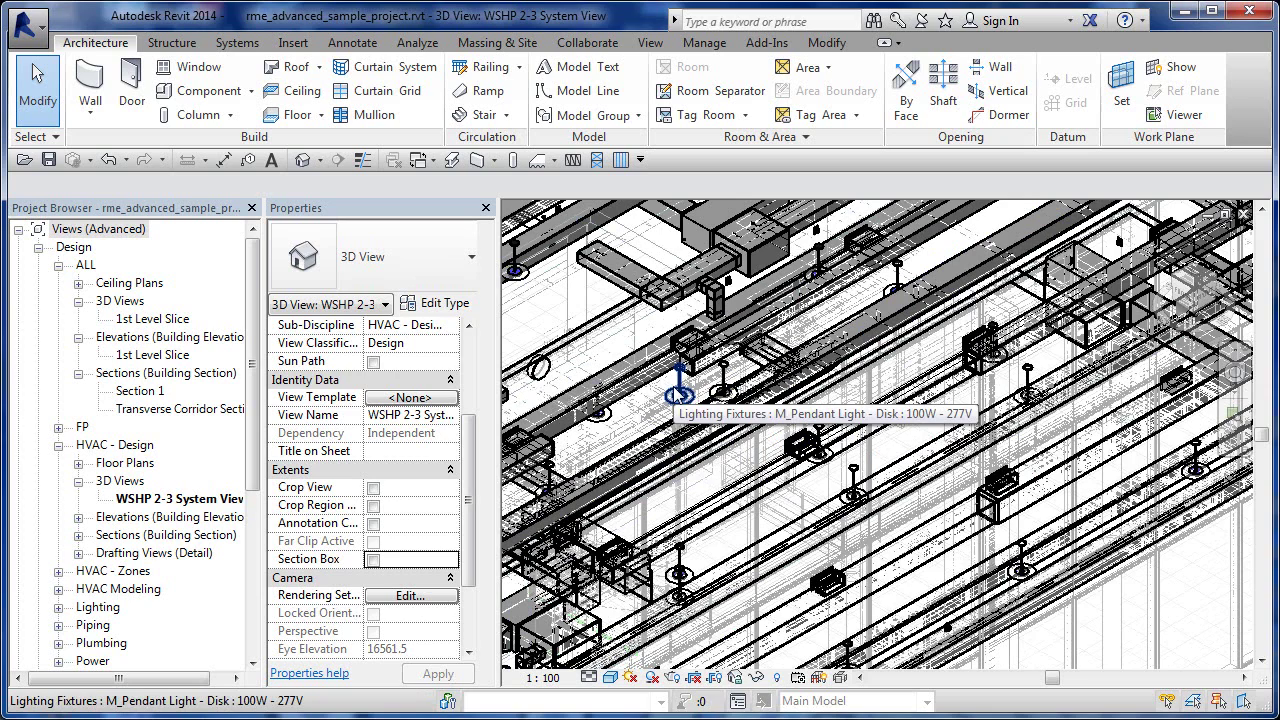
click(679, 394)
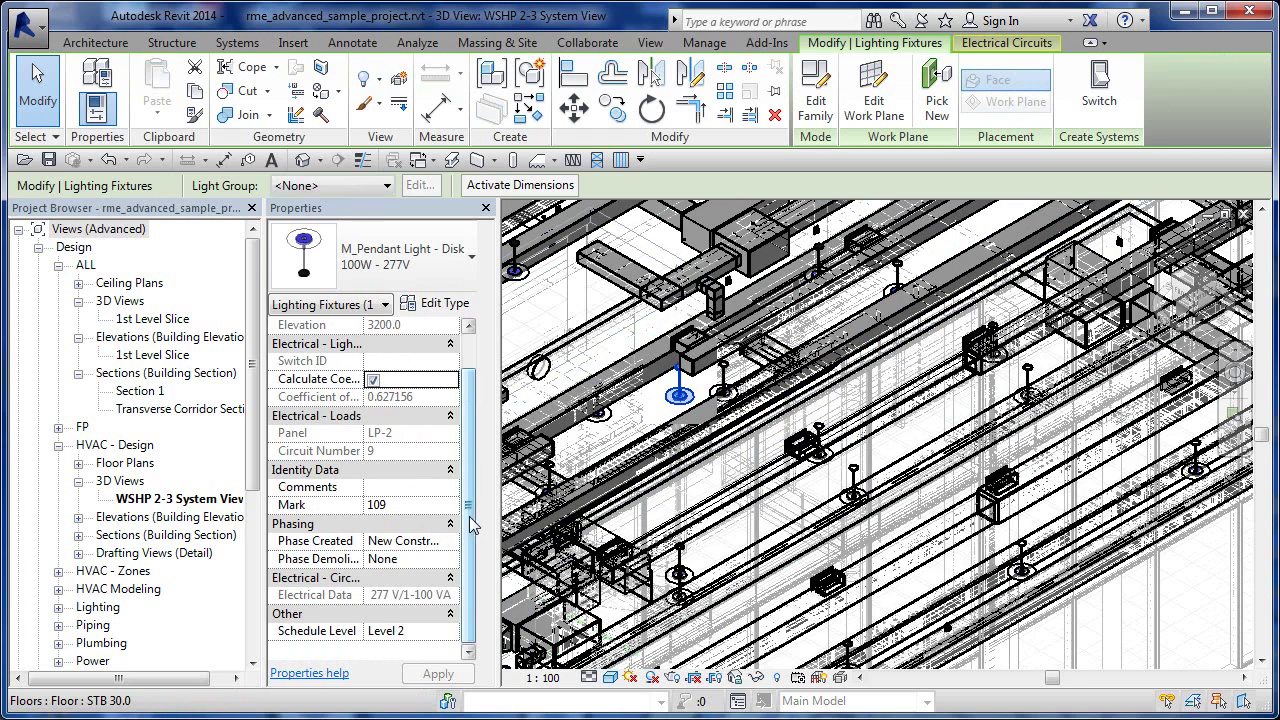
scroll(476, 448, up, 1)
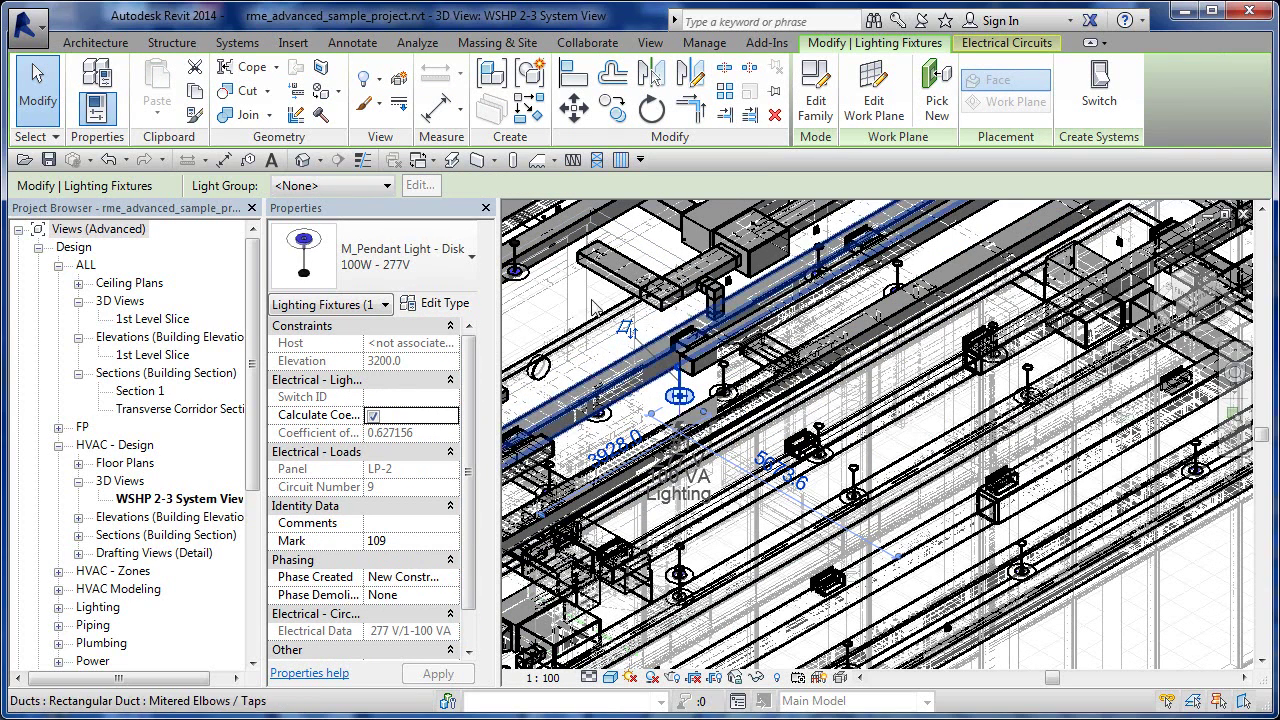
Step: Inspect the pendant light's type parameters and the types available in its family, leaving them unedited
click(446, 305)
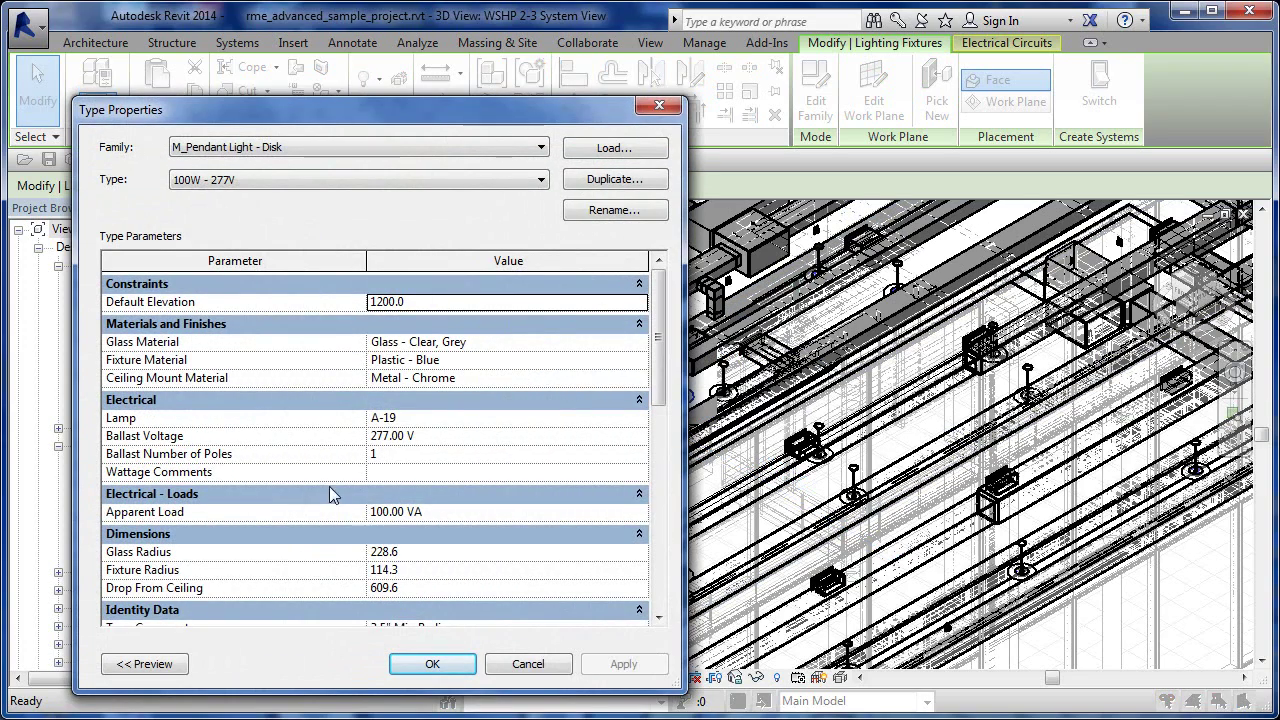
mouse_move(655, 323)
mouse_down()
mouse_move(660, 492)
mouse_move(660, 327)
mouse_up()
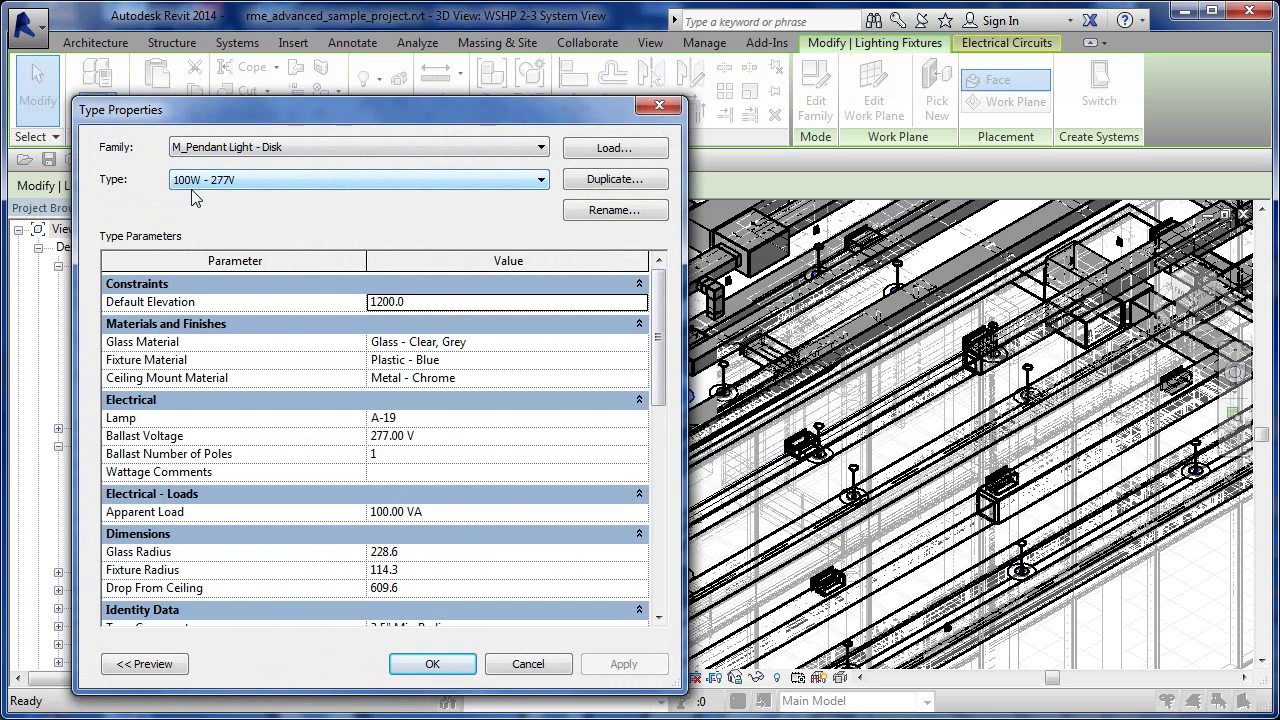
click(256, 180)
click(256, 177)
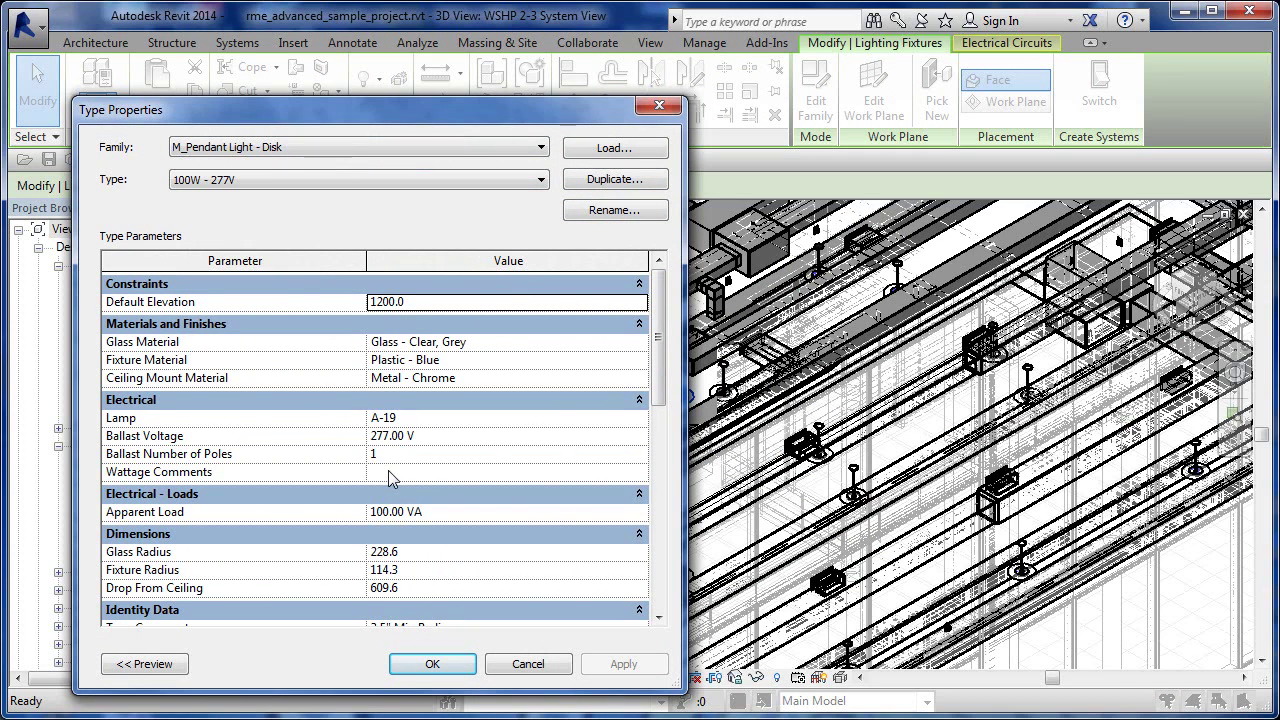
click(528, 664)
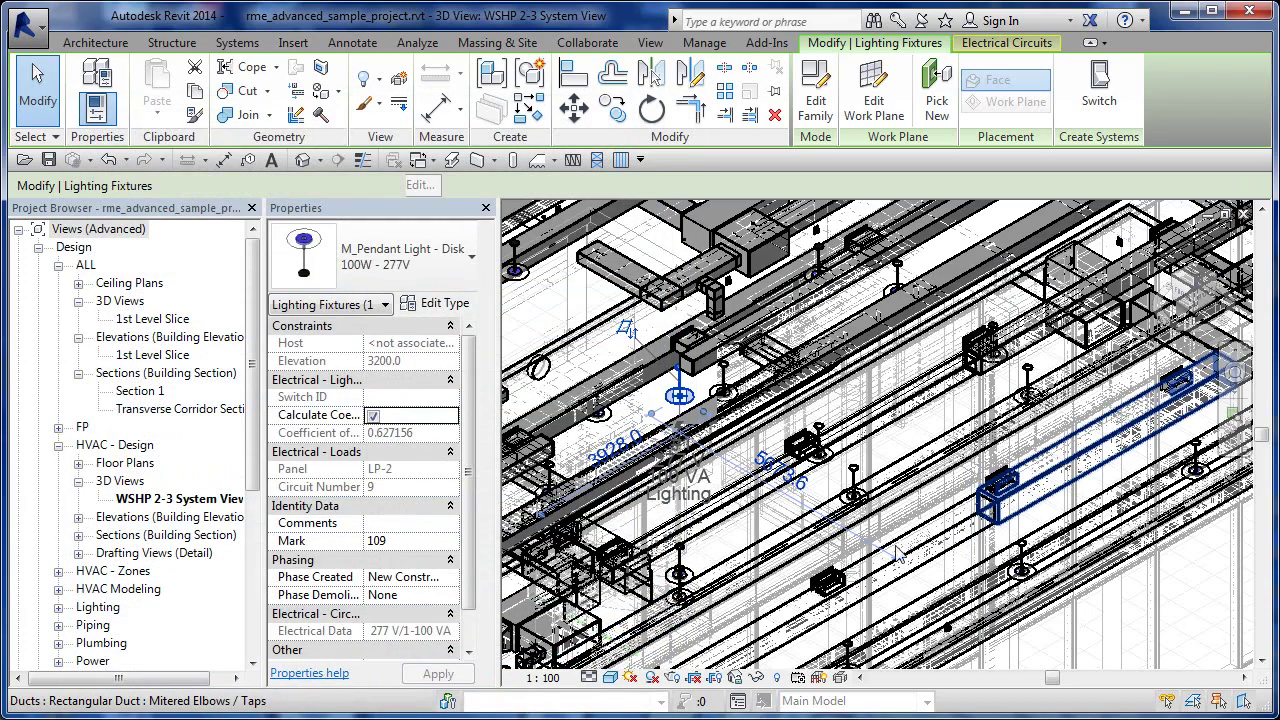
Step: Examine a rectangular supply air duct's instance and type properties, including the routing preferences of its Mitered Elbows / Taps type
click(897, 556)
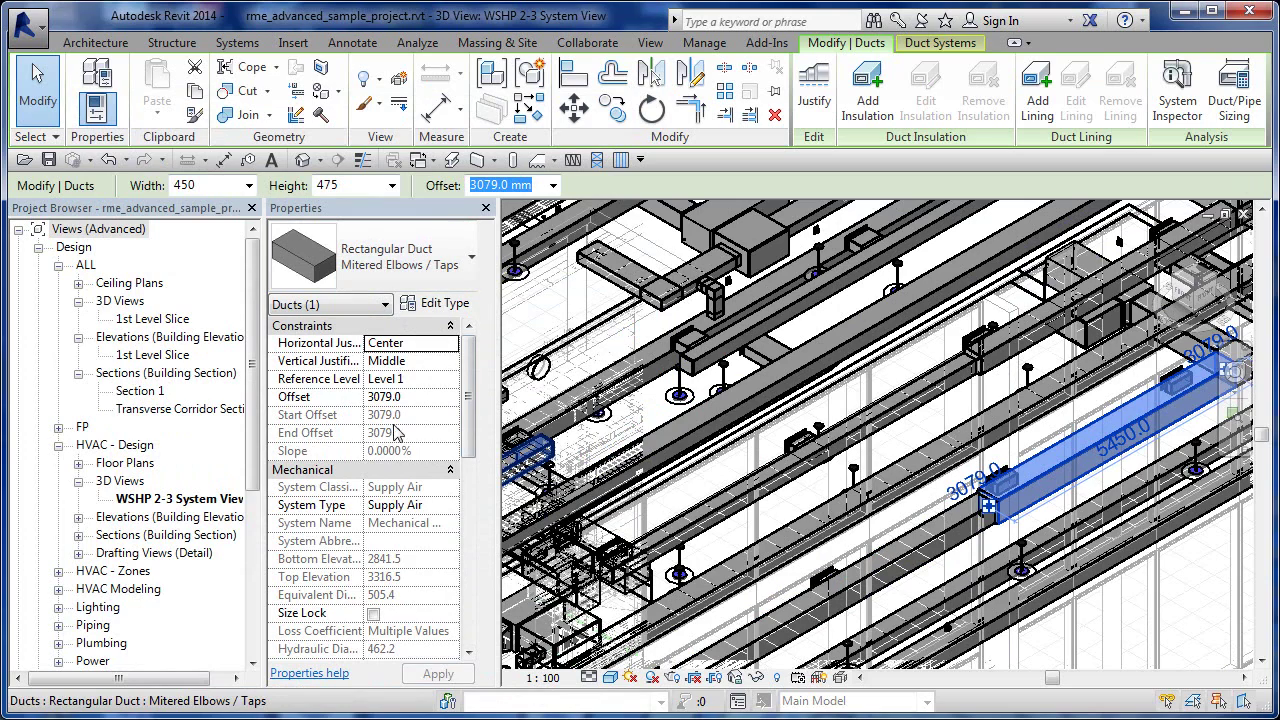
mouse_move(467, 402)
mouse_down()
mouse_move(484, 530)
mouse_move(490, 395)
mouse_up()
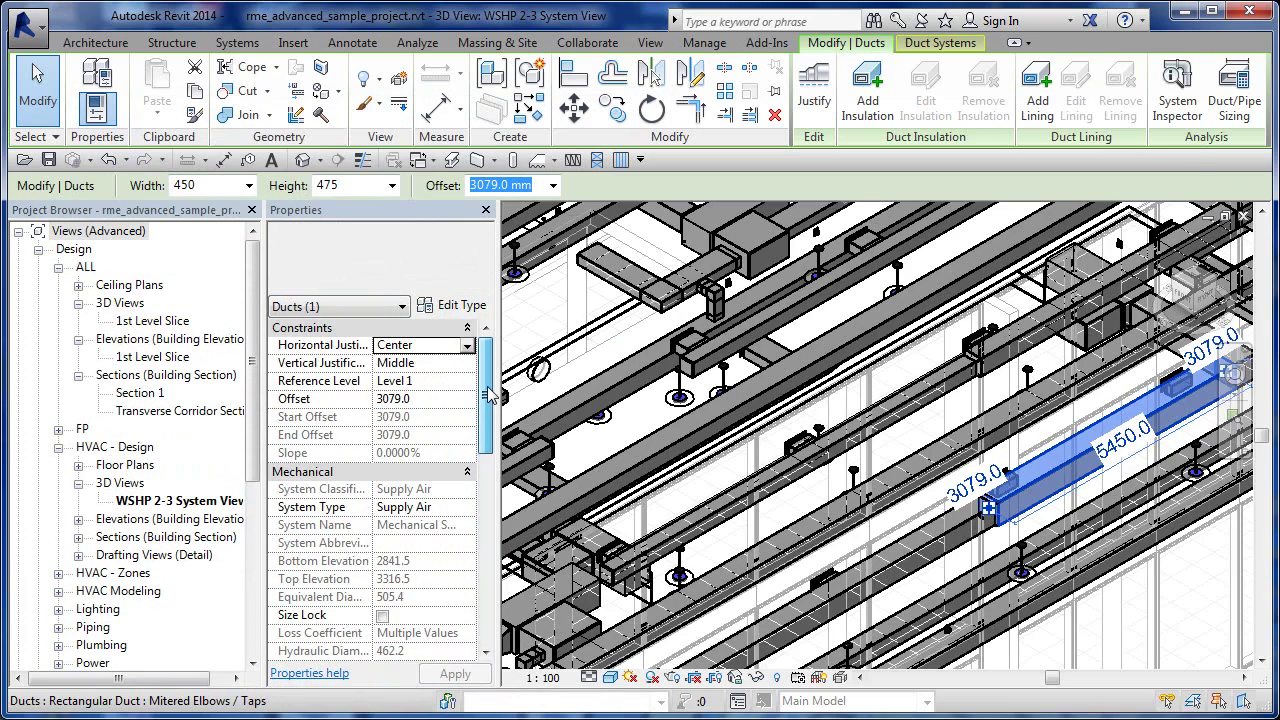
click(455, 305)
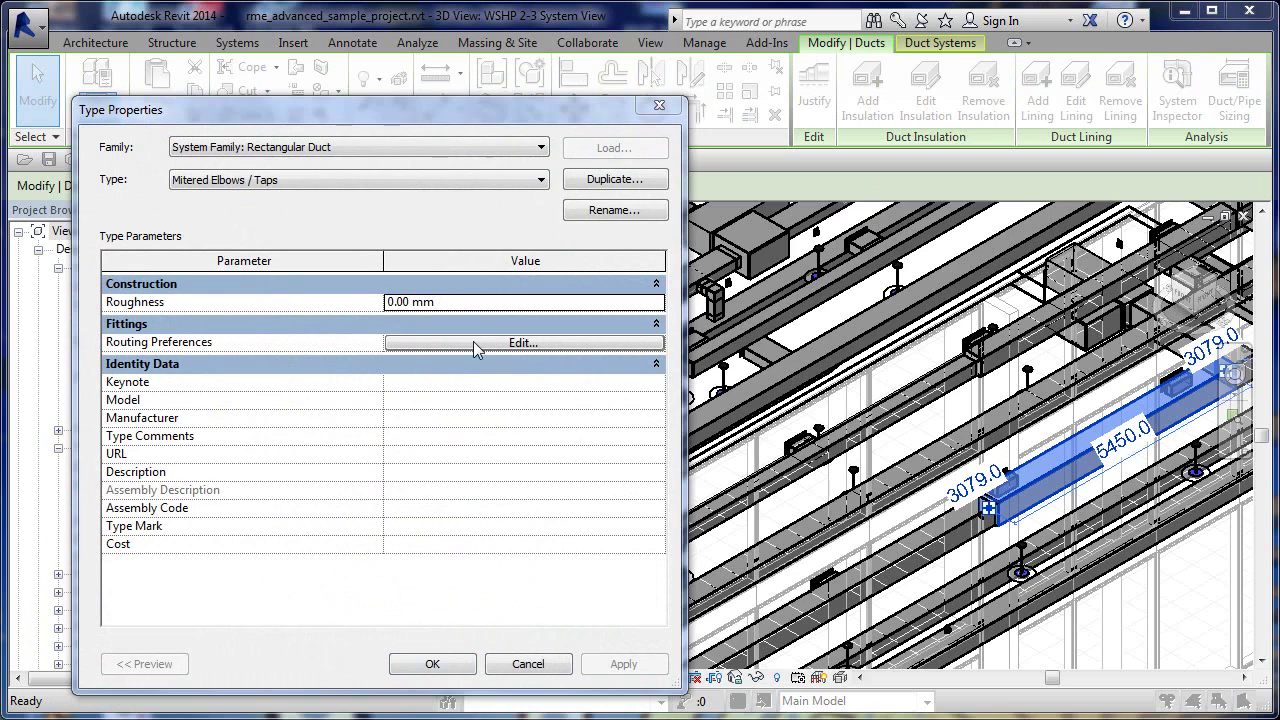
click(475, 343)
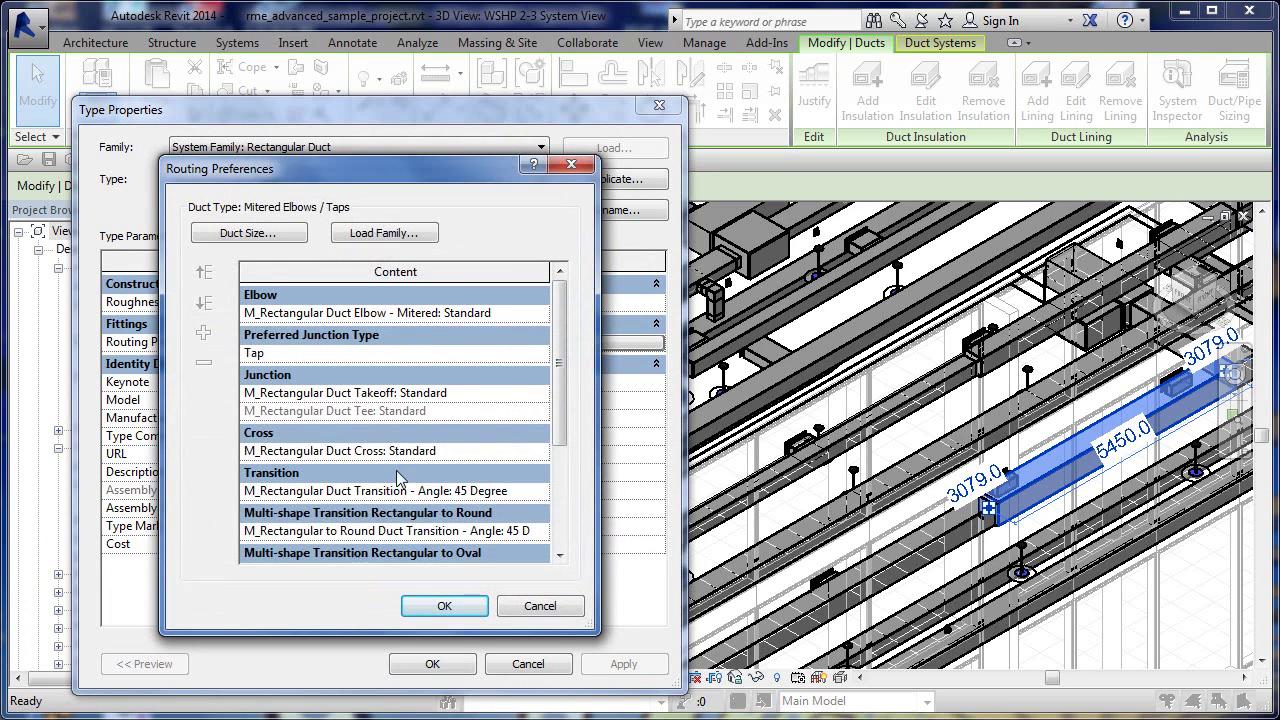
drag(563, 340, 575, 496)
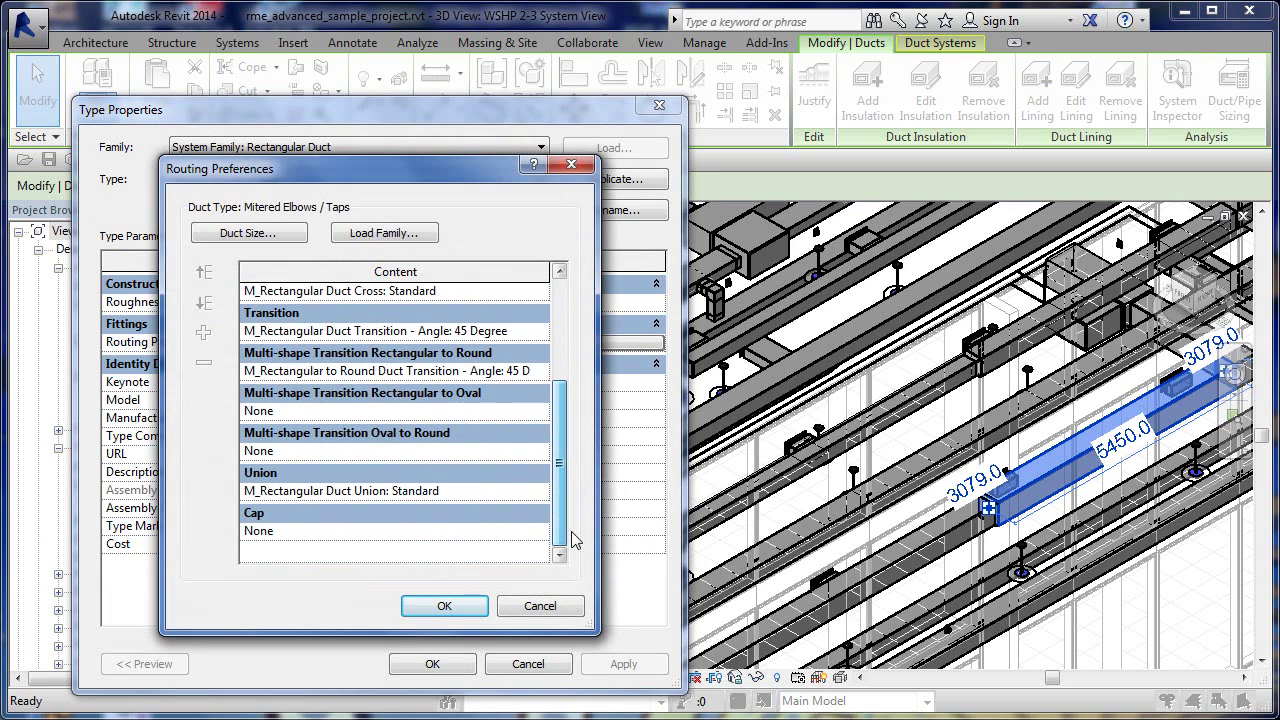
click(558, 606)
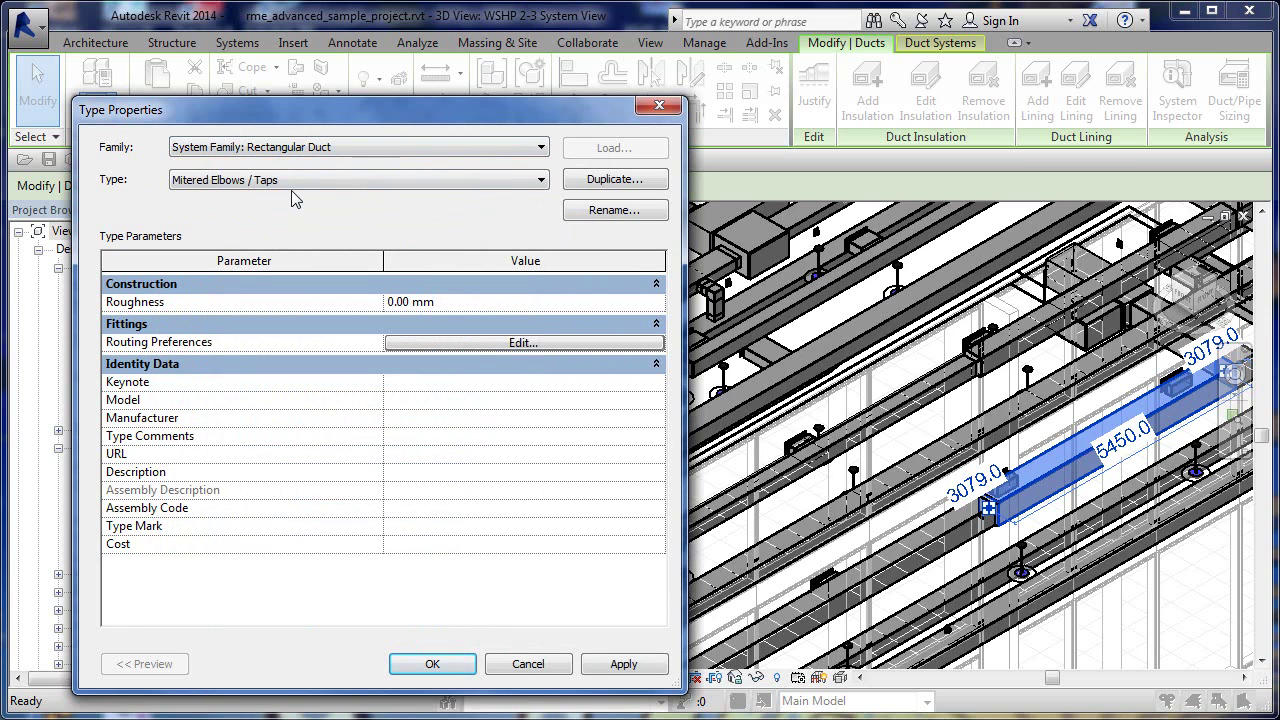
click(532, 665)
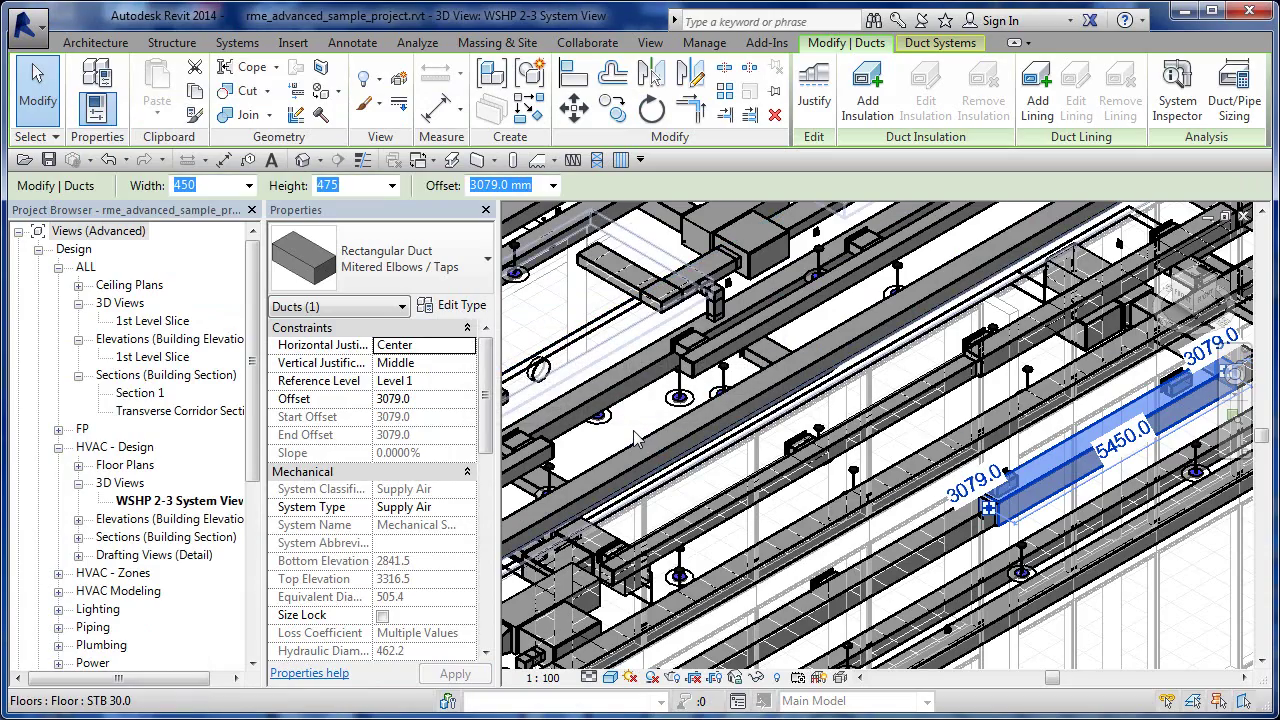
Step: Open the Revit sample files folder
scroll(634, 437, down, 2)
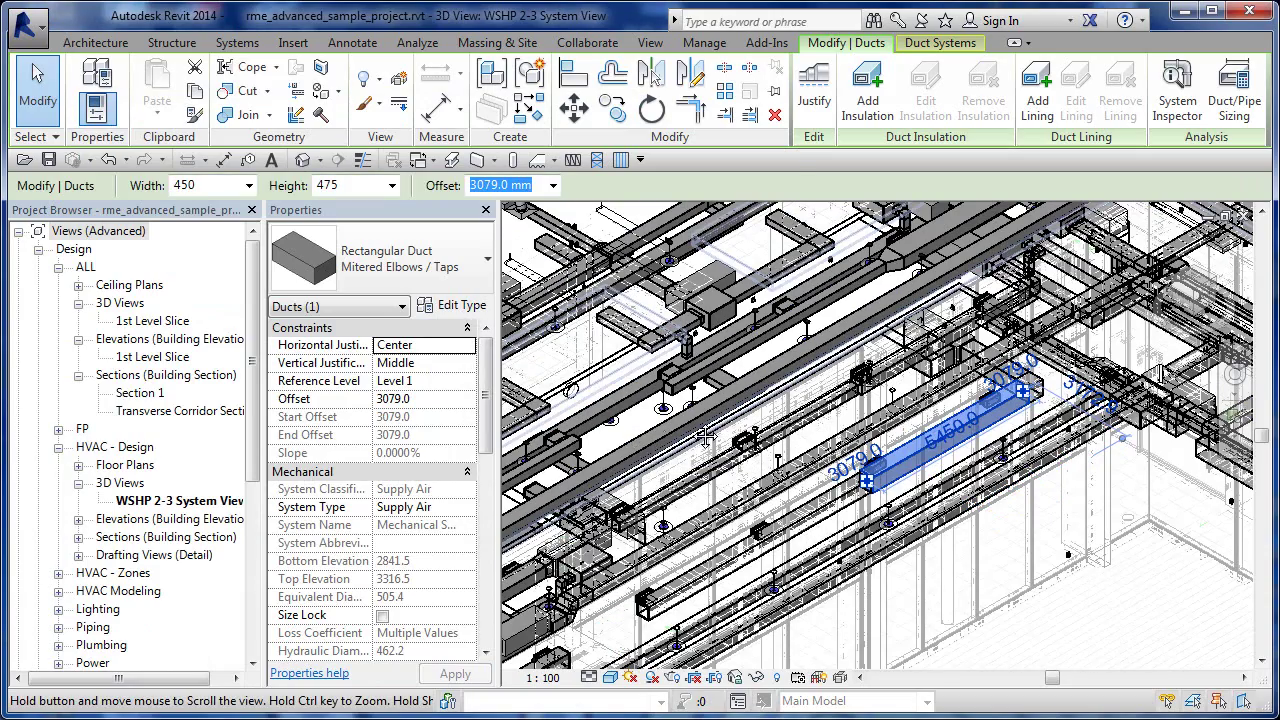
middle_drag(706, 437, 837, 416)
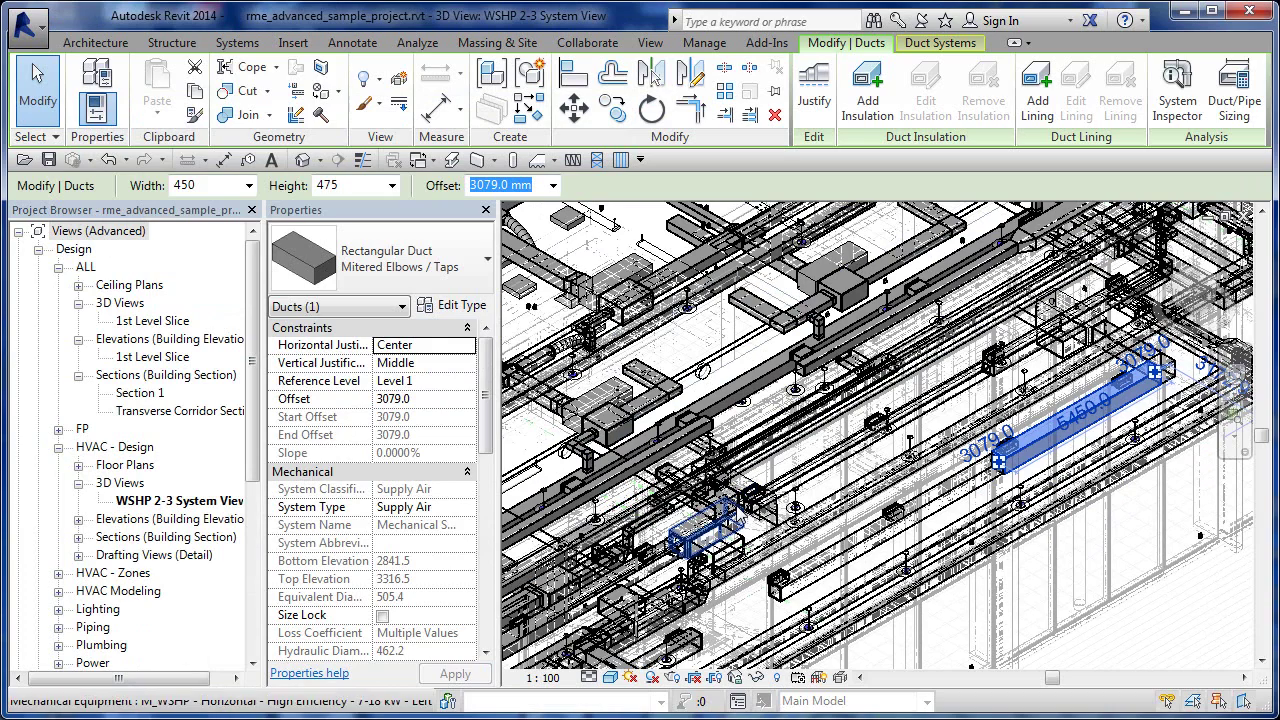
click(40, 38)
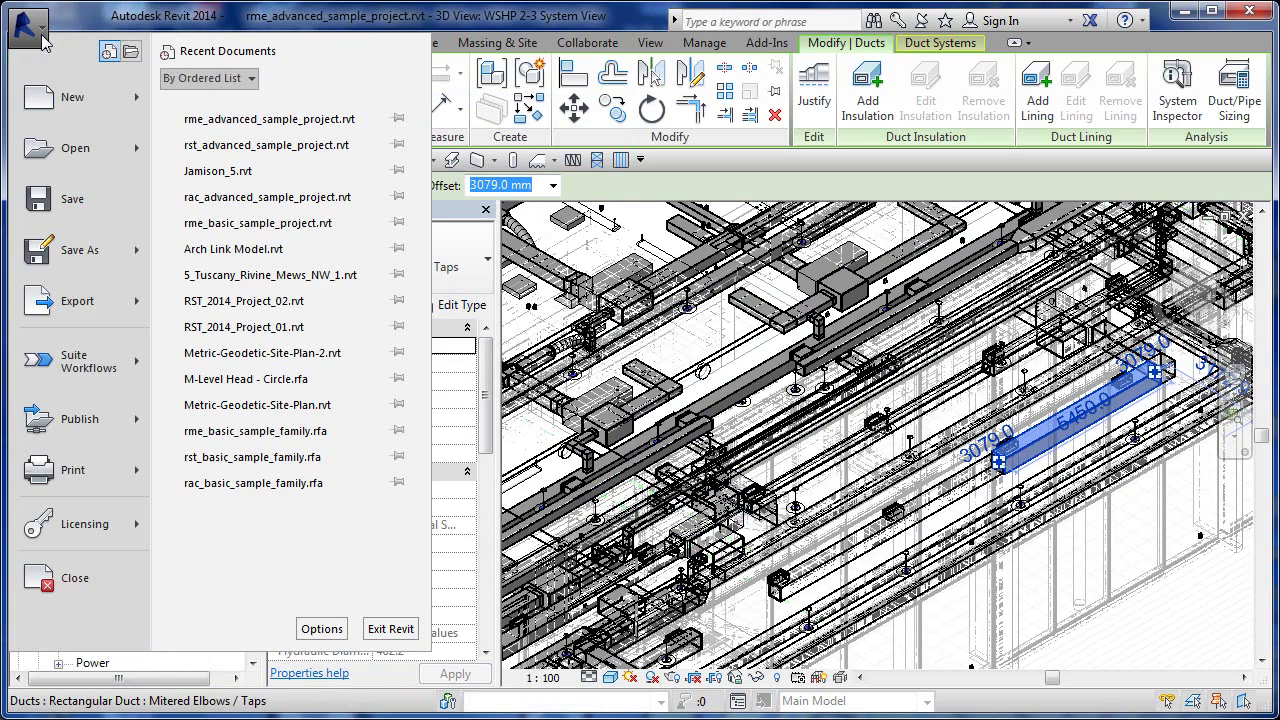
mouse_move(140, 150)
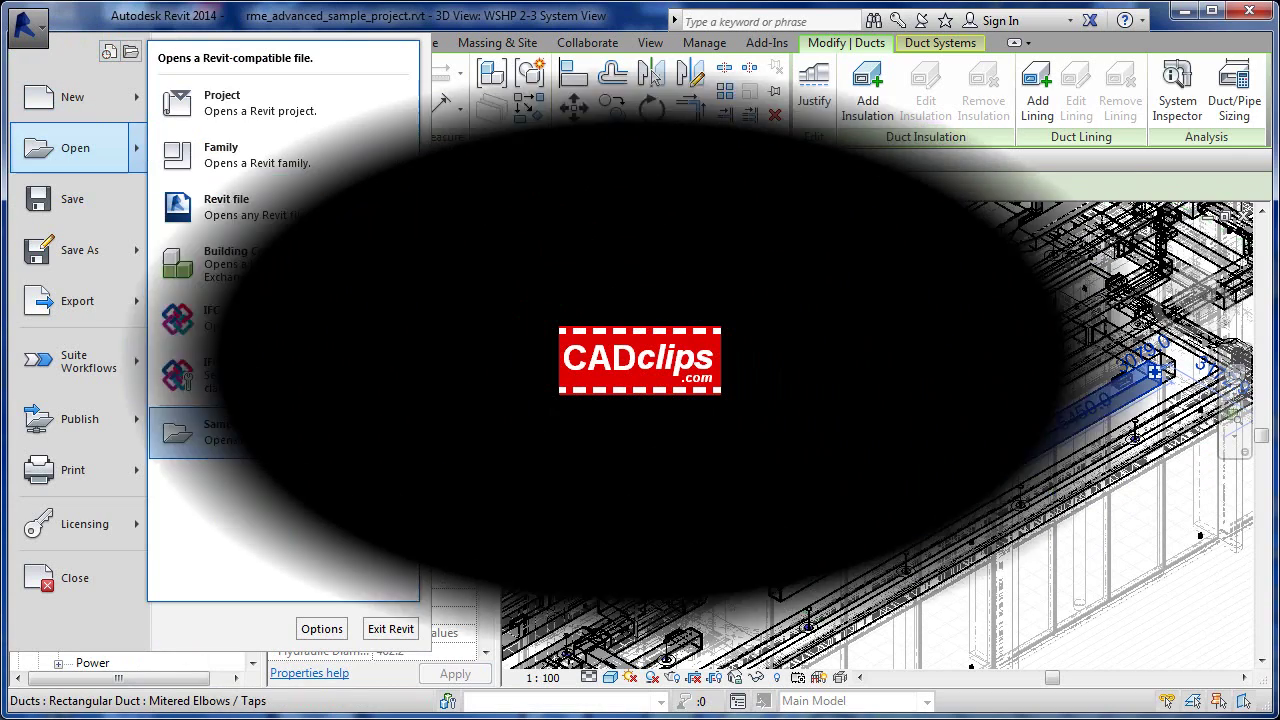